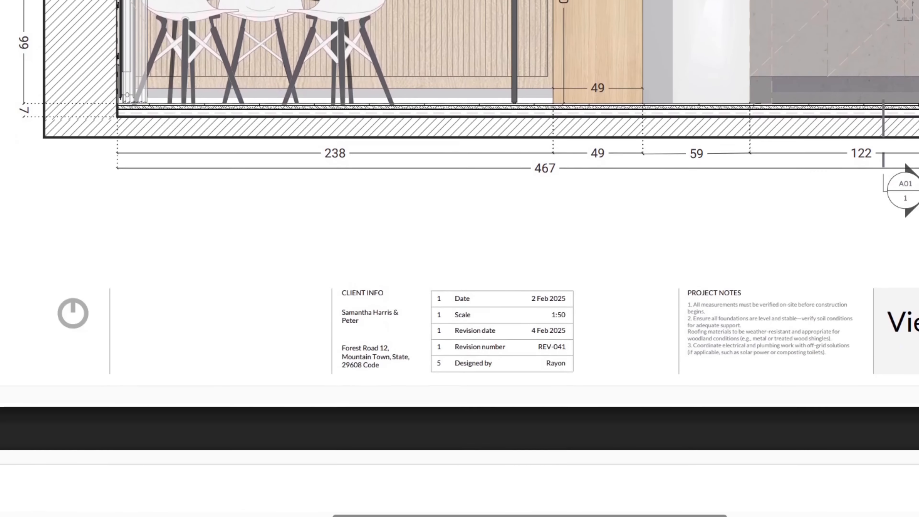
Scroll past the PDF preview to reach the drawing set model's cover and legend pages.
scroll(459, 259, down, 11)
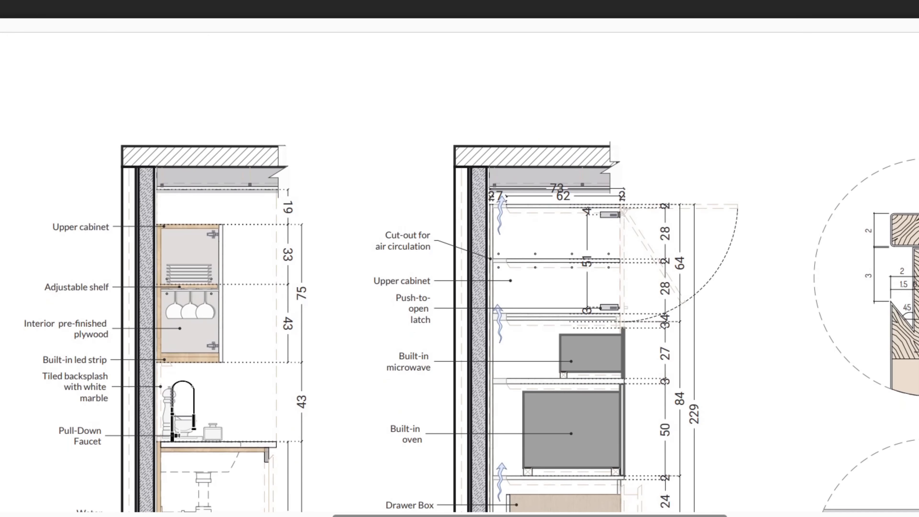
scroll(459, 258, down, 3)
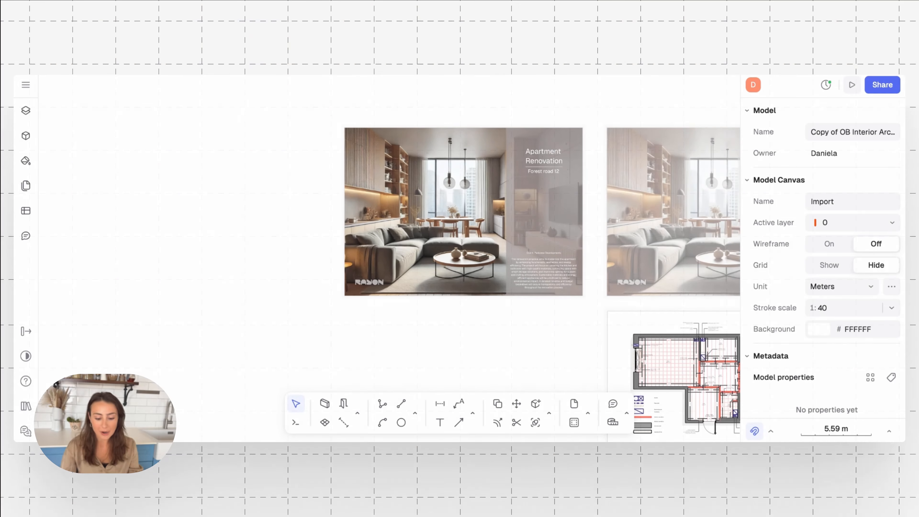
Pan and zoom across the cover and Drawing set legend pages to review them.
scroll(229, 229, right, 5)
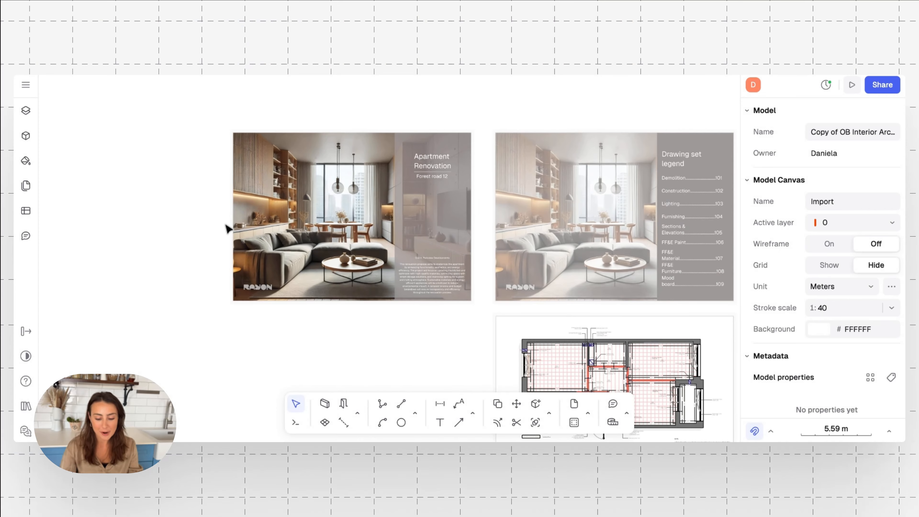
scroll(226, 222, down, 1)
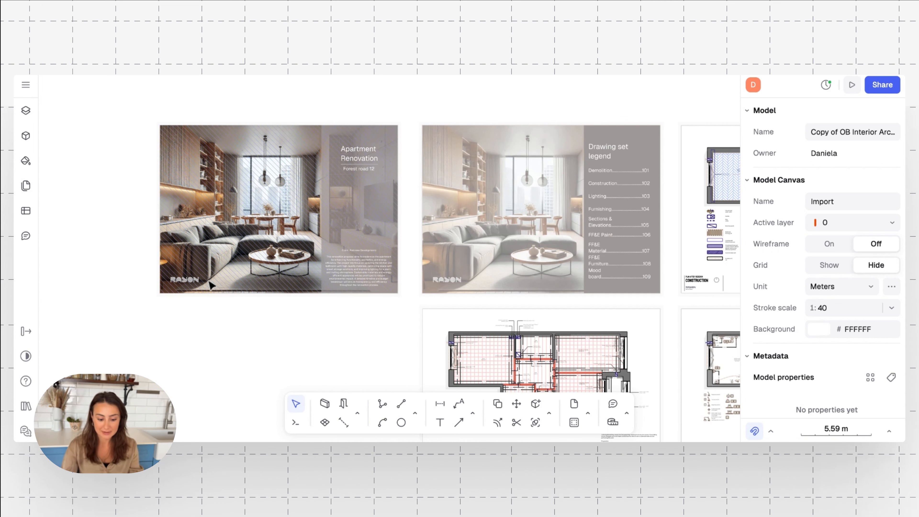
ctrl+scroll(233, 215, up, 5)
ctrl+scroll(233, 215, down, 1)
scroll(234, 216, up, 1)
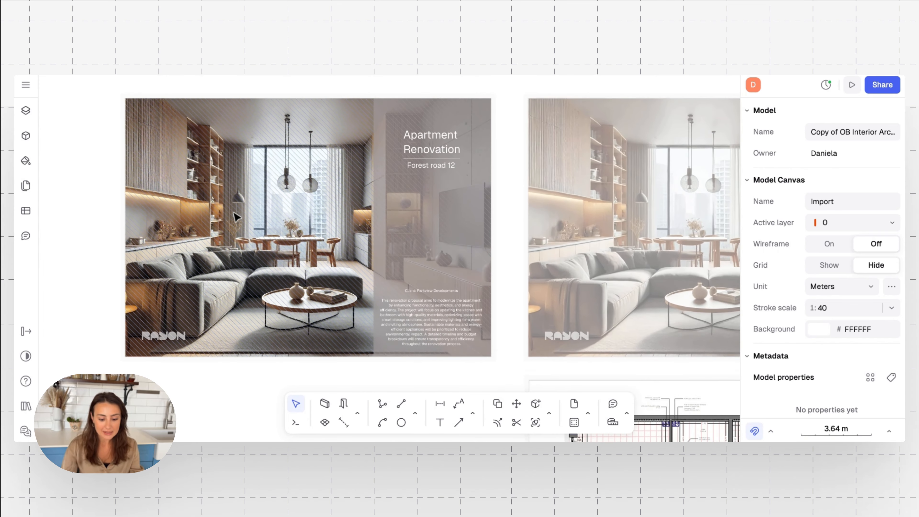
scroll(233, 216, left, 1)
scroll(233, 215, down, 1)
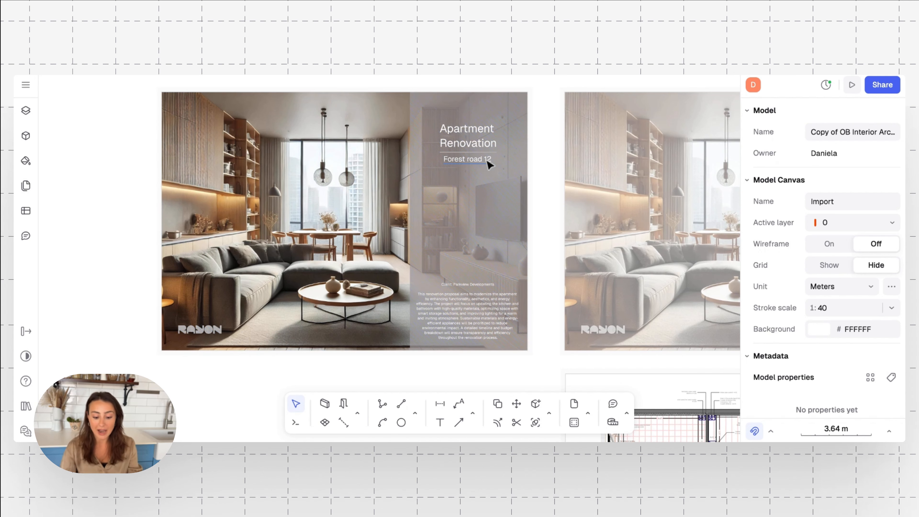
scroll(441, 306, up, 10)
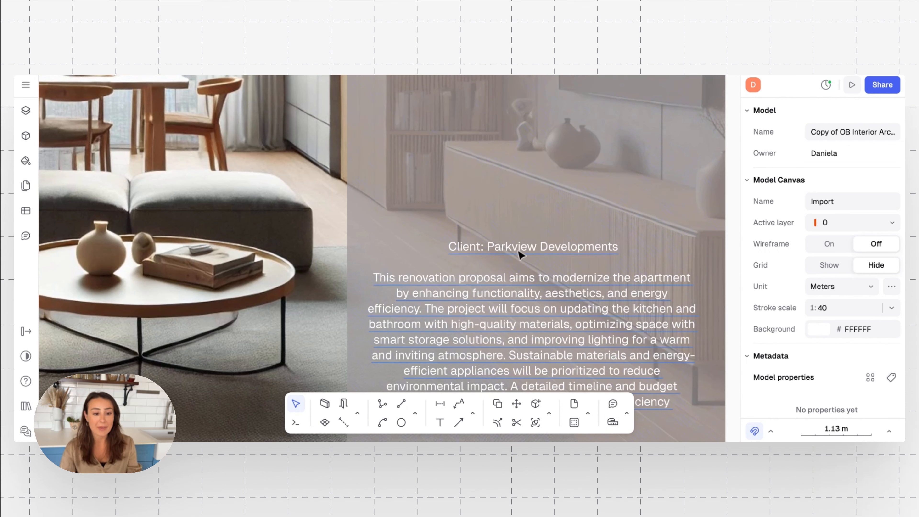
scroll(246, 230, down, 10)
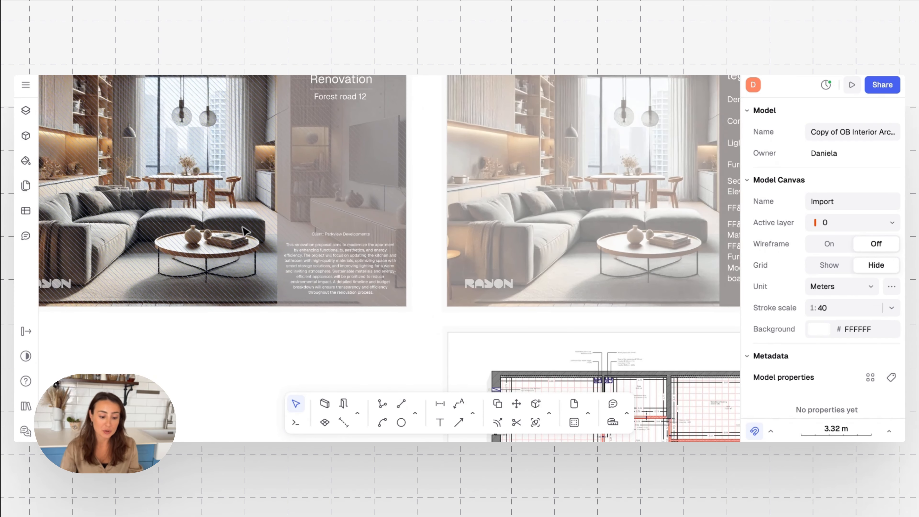
scroll(221, 191, left, 3)
scroll(221, 191, up, 2)
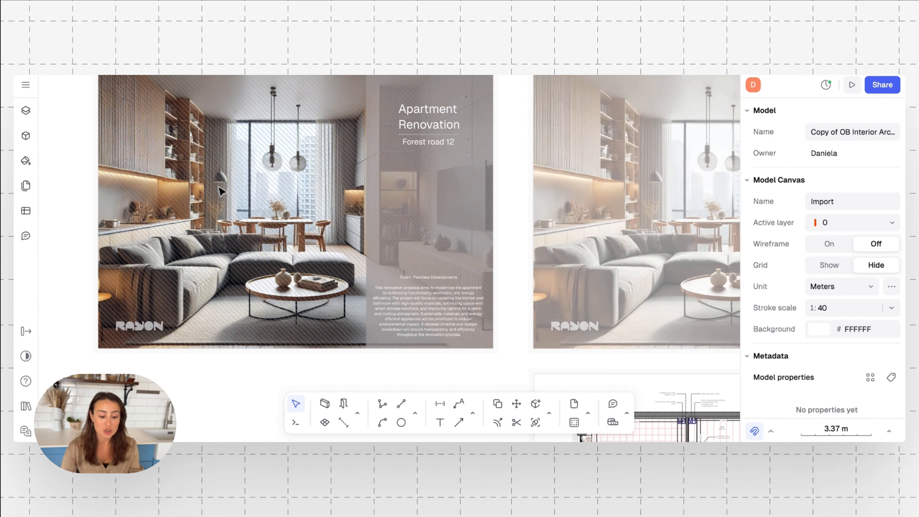
scroll(165, 187, up, 1)
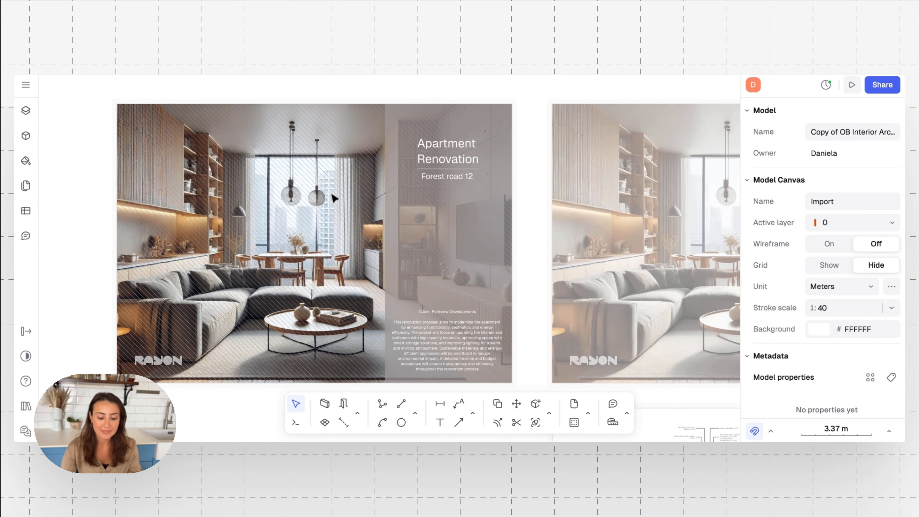
scroll(333, 198, right, 5)
scroll(413, 198, right, 5)
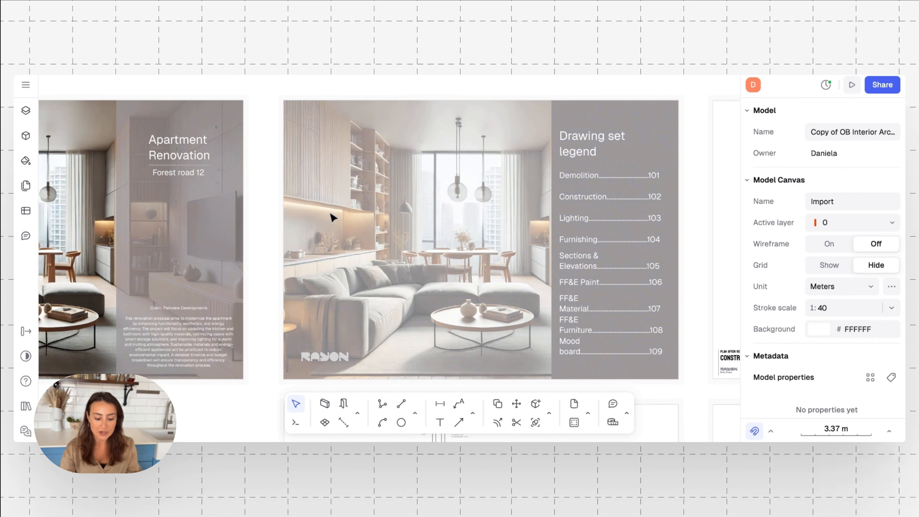
Pan over to the 'Plan before redesign – Demolition' sheet.
scroll(212, 257, left, 1)
scroll(212, 257, left, 1)
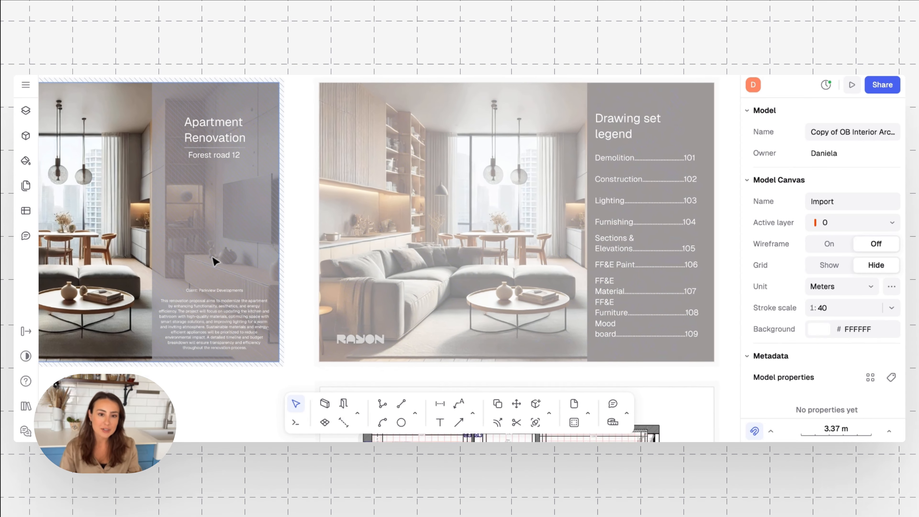
scroll(212, 257, left, 4)
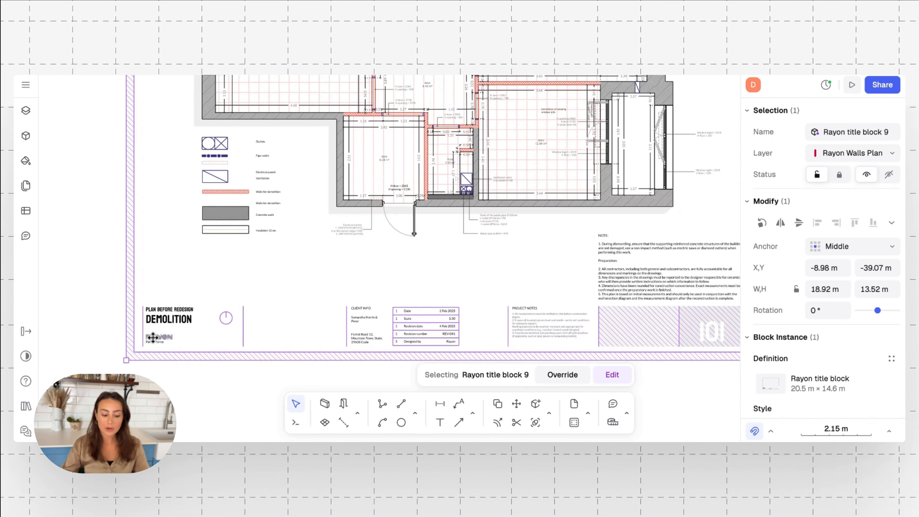
scroll(207, 302, up, 1)
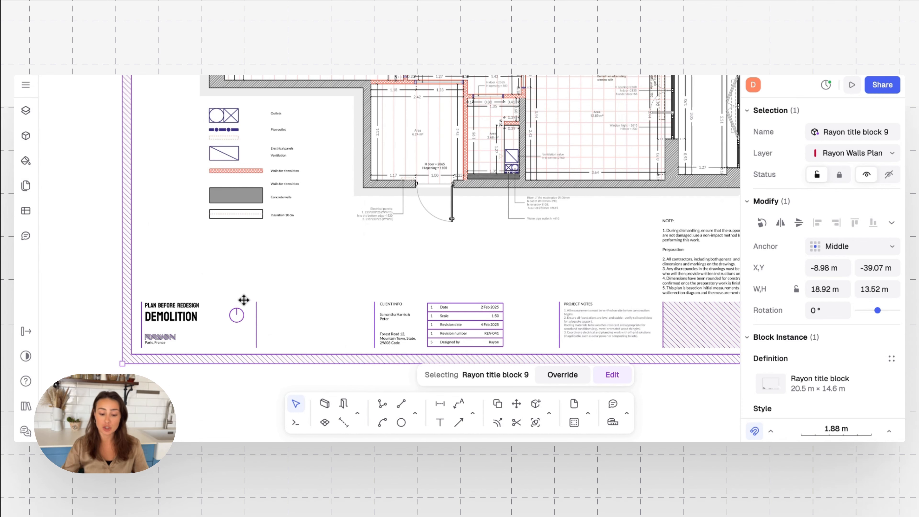
Zoom and pan around the Demolition floor plan and its legend.
scroll(410, 238, up, 5)
scroll(410, 238, right, 3)
scroll(410, 238, up, 2)
scroll(410, 238, right, 1)
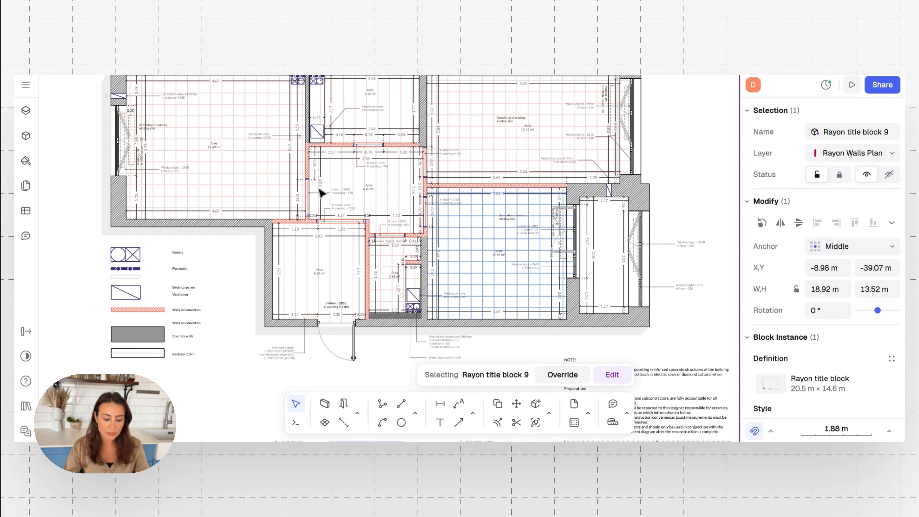
scroll(190, 298, up, 5)
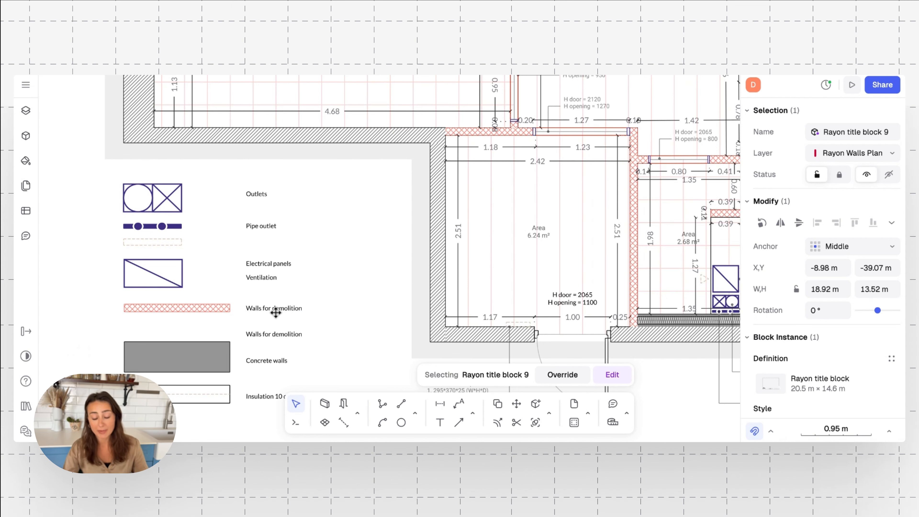
scroll(515, 251, up, 5)
scroll(516, 251, right, 4)
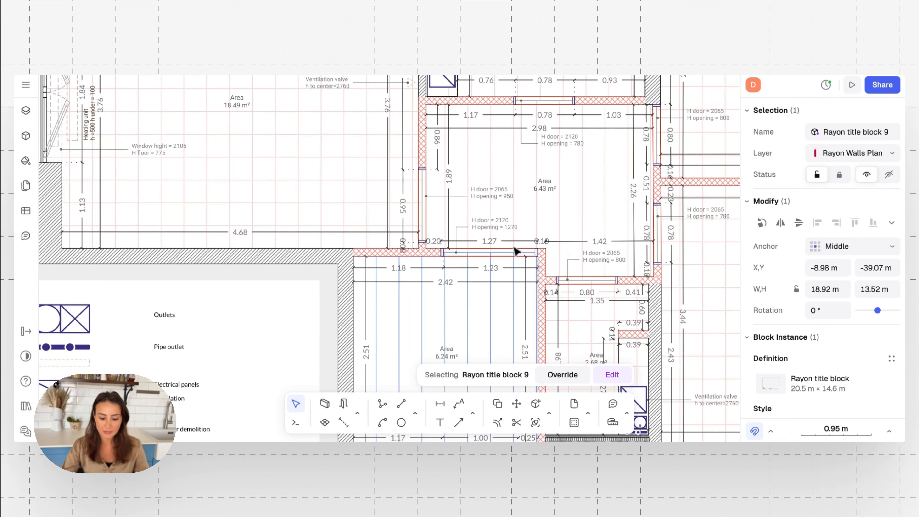
scroll(516, 251, up, 3)
scroll(515, 251, right, 2)
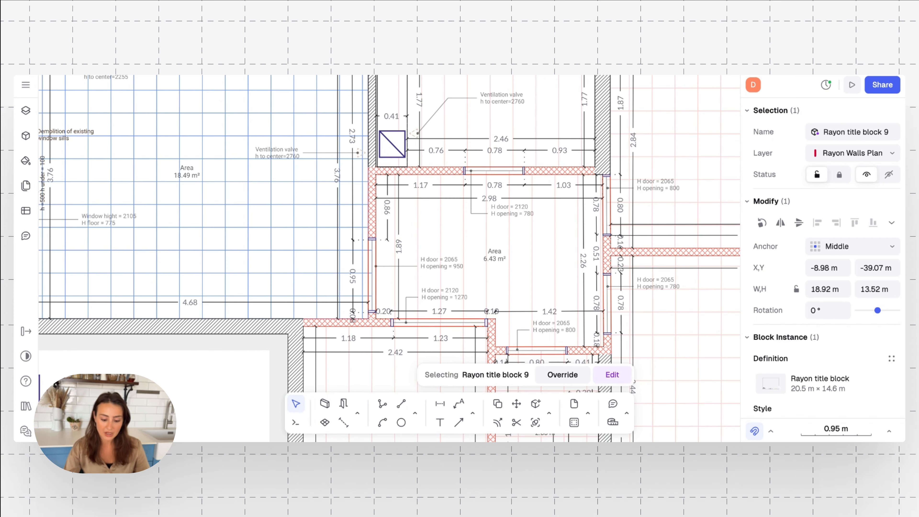
Pan to the 'Plan after redesign – Construction' sheet's title block.
scroll(324, 239, down, 5)
scroll(570, 225, right, 10)
scroll(570, 225, up, 3)
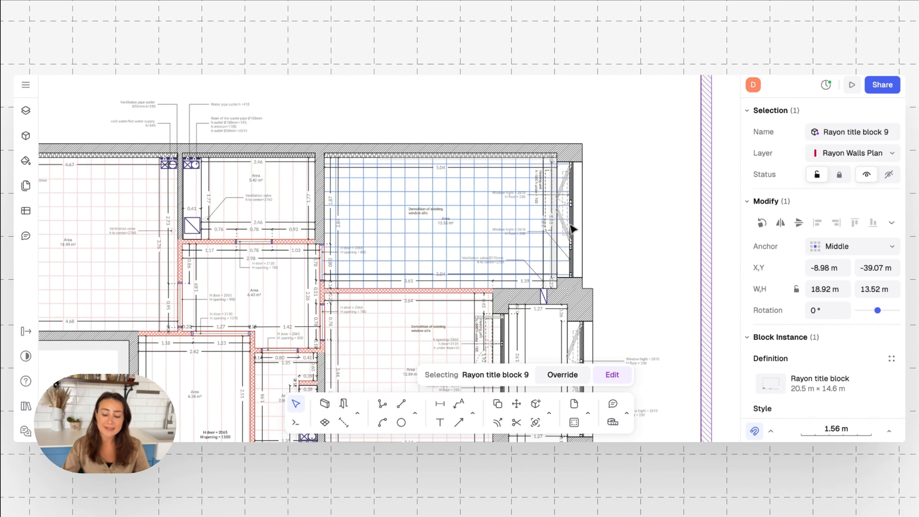
scroll(572, 228, right, 10)
scroll(572, 228, up, 6)
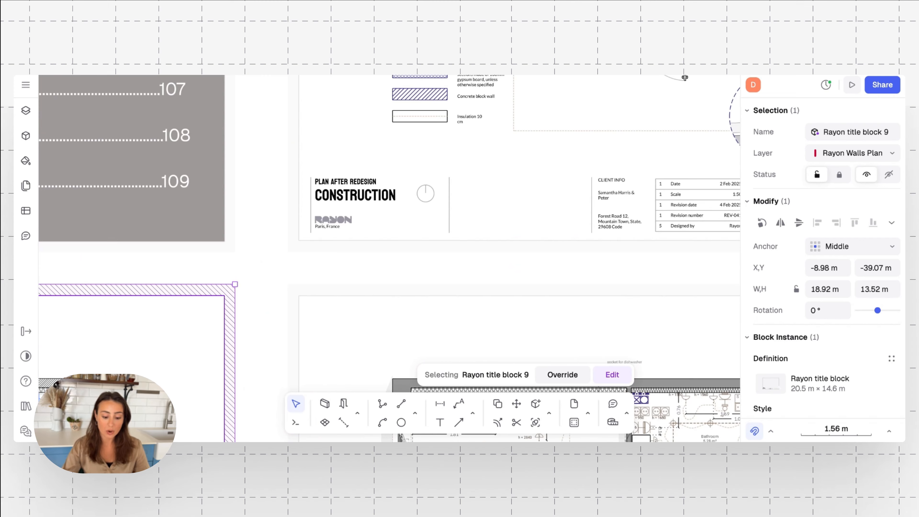
Zoom out over the Construction plan, then zoom in on the 11.96 m² hallway and 4.94 m² bathroom.
scroll(684, 77, right, 15)
scroll(684, 78, up, 10)
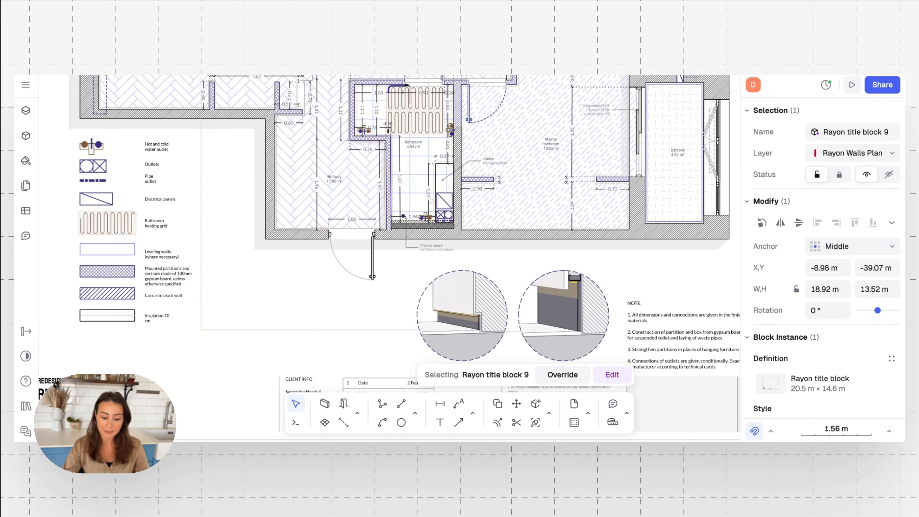
scroll(448, 221, up, 5)
scroll(448, 220, left, 3)
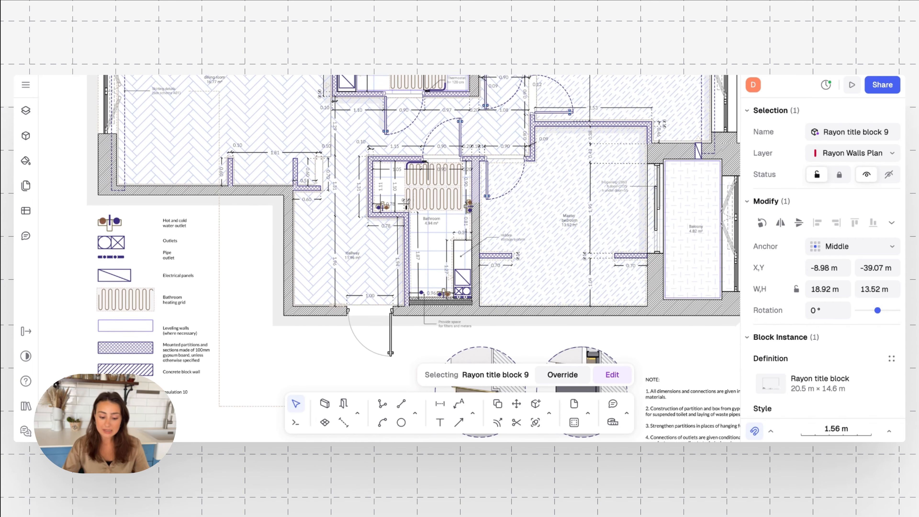
ctrl+scroll(448, 220, down, 6)
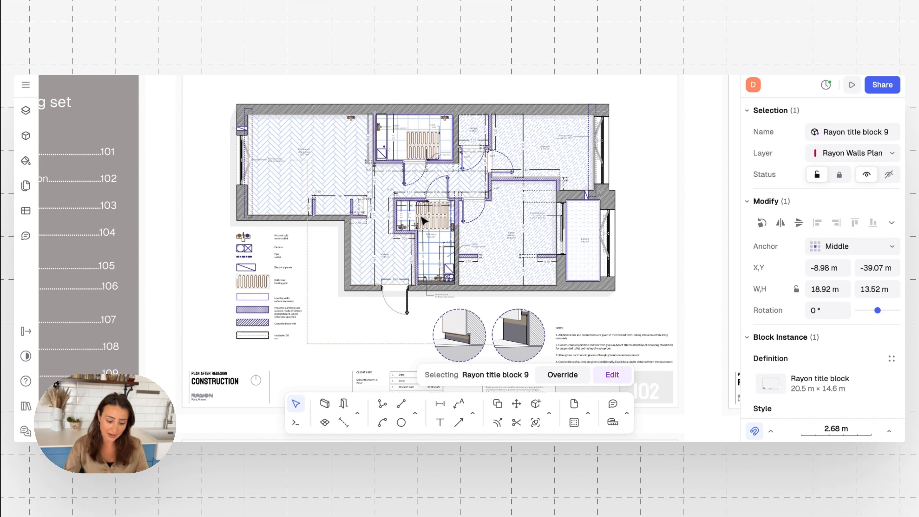
scroll(246, 290, up, 5)
scroll(269, 266, down, 1)
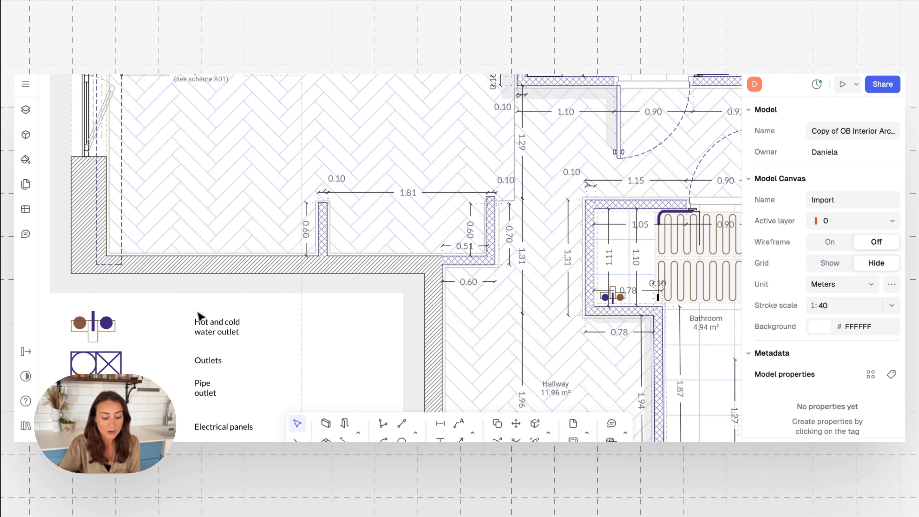
Draw a 1.59 m vertical Wall 125 in Oblique grid 0.1 m style inside the room, then deselect it.
click(326, 423)
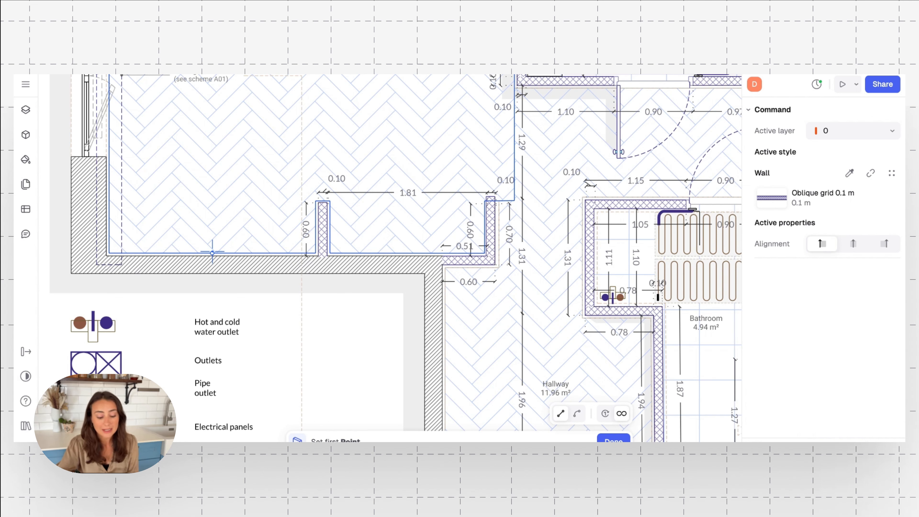
click(208, 252)
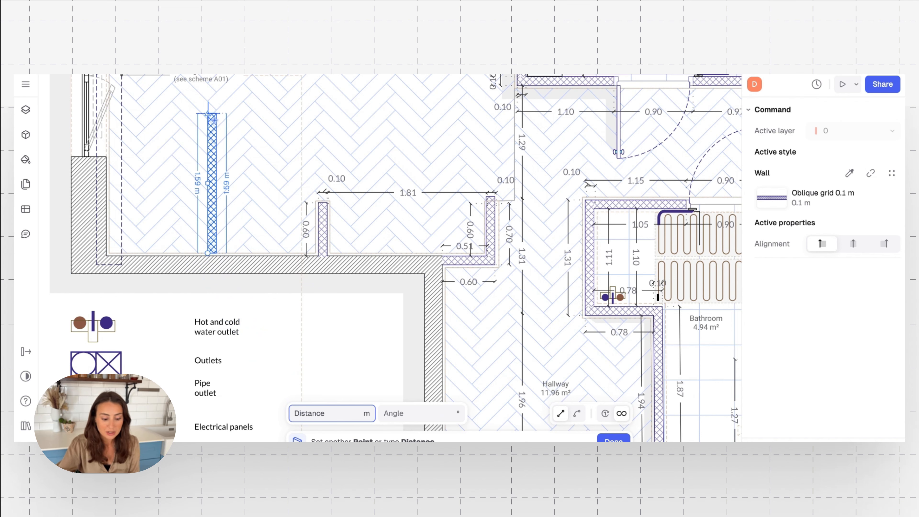
click(214, 119)
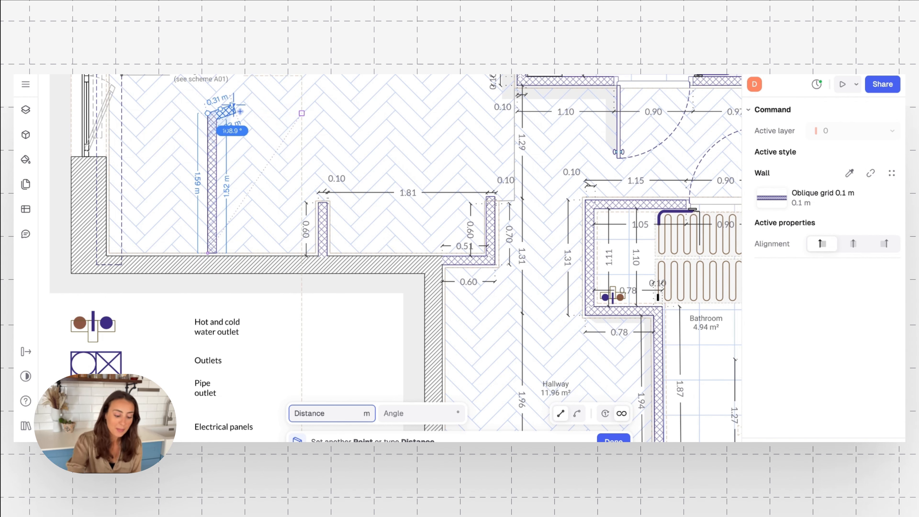
key(Escape)
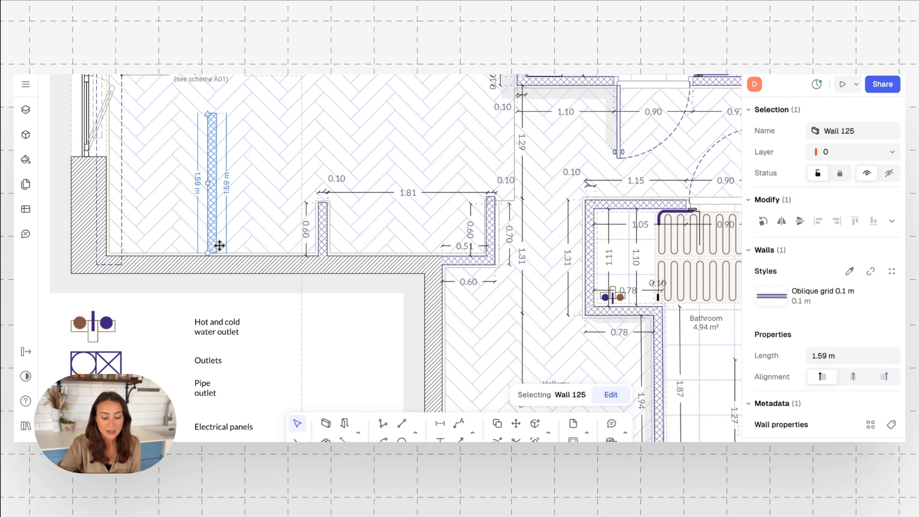
click(284, 312)
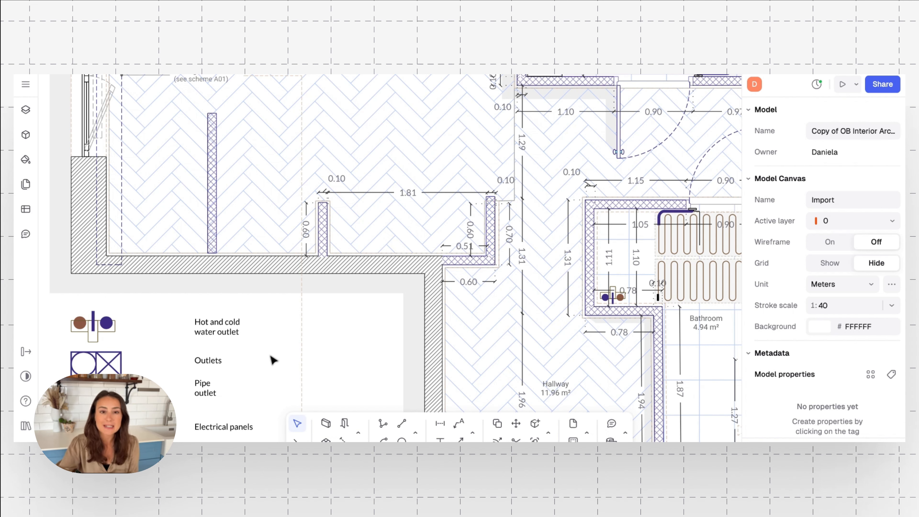
Detach the 1.59 m wall from its style and set its thickness to 0.25 m.
click(214, 211)
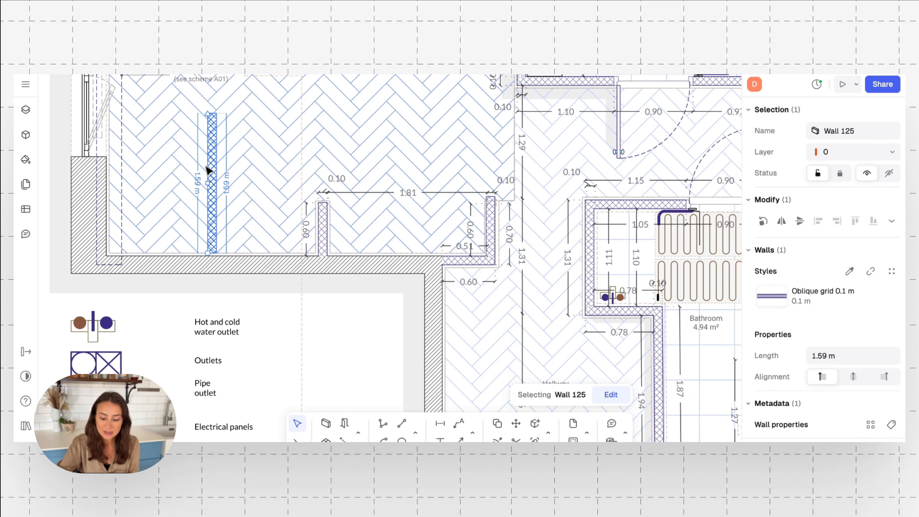
click(870, 271)
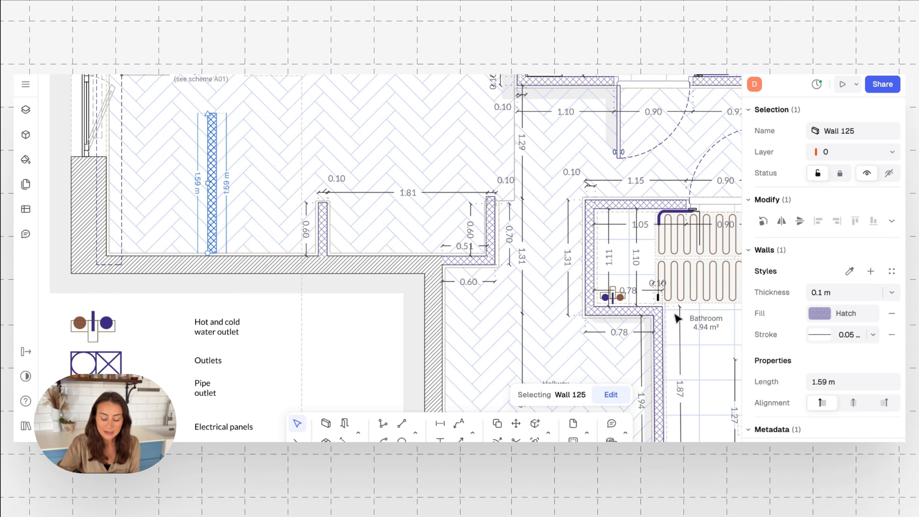
scroll(827, 289, down, 2)
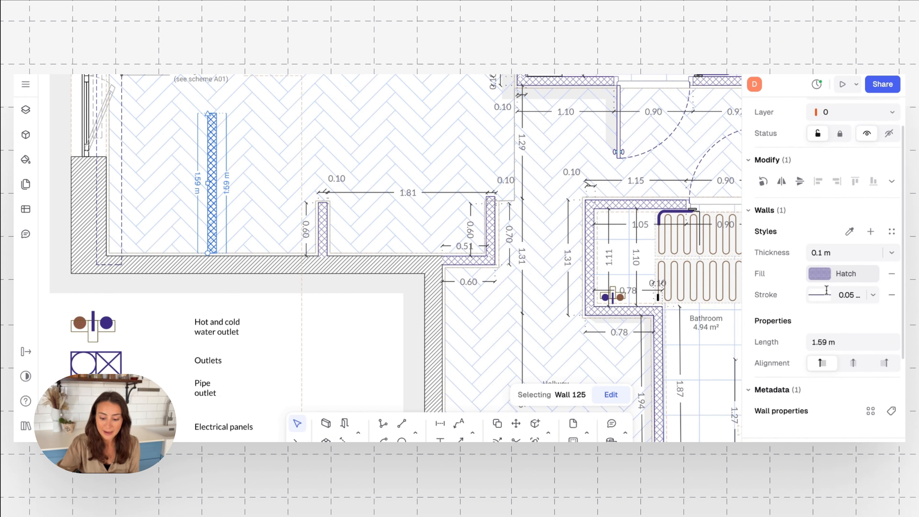
click(891, 252)
click(853, 330)
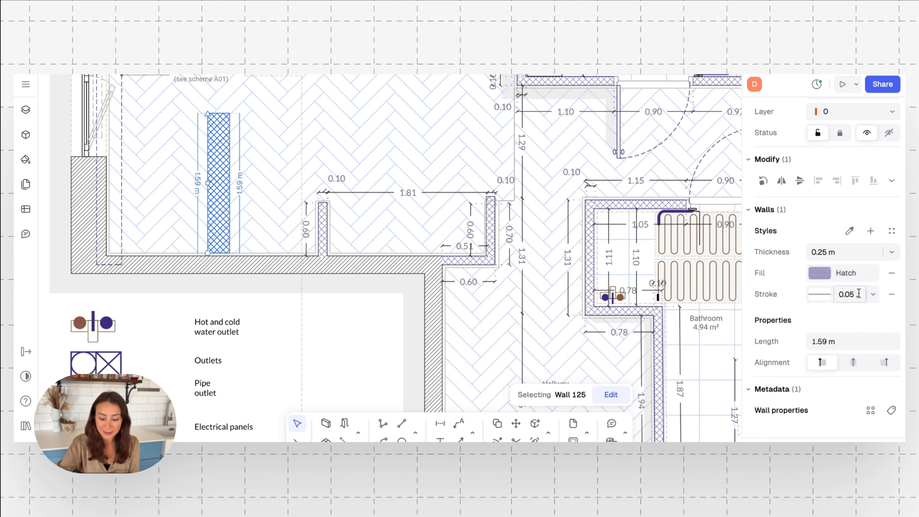
Replace the wall's hatch with a solid pink-red F53B72 fill.
scroll(858, 293, down, 2)
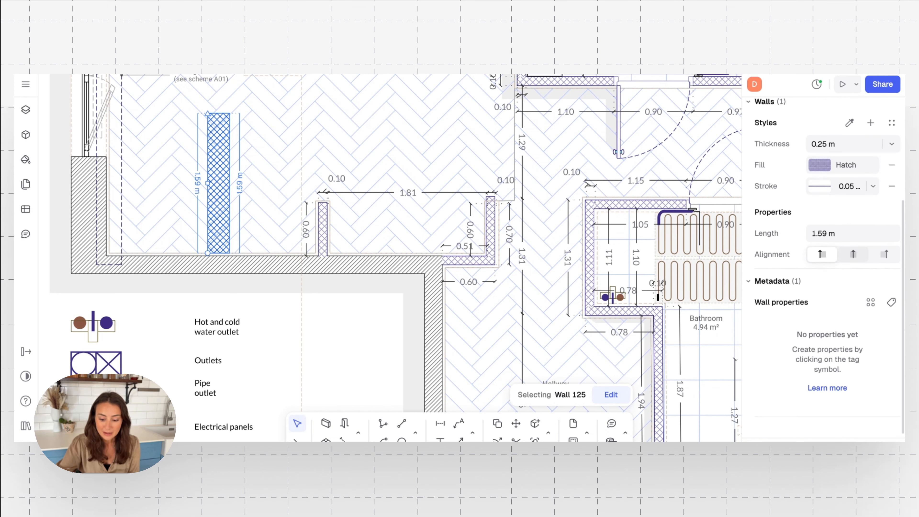
scroll(858, 293, up, 3)
click(854, 282)
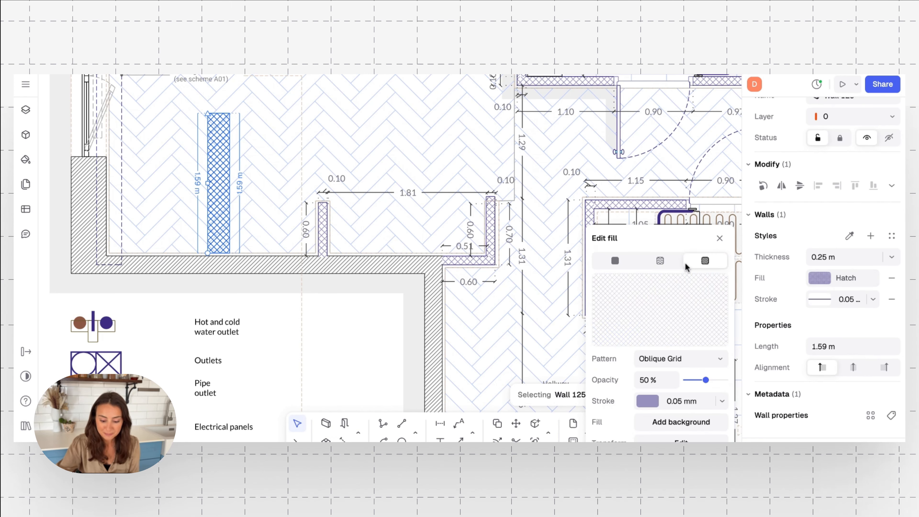
click(660, 260)
click(619, 281)
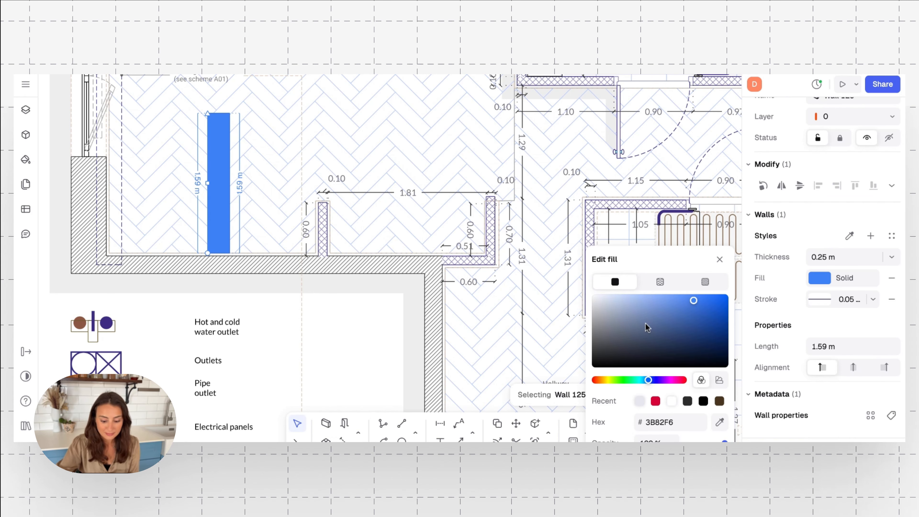
click(679, 380)
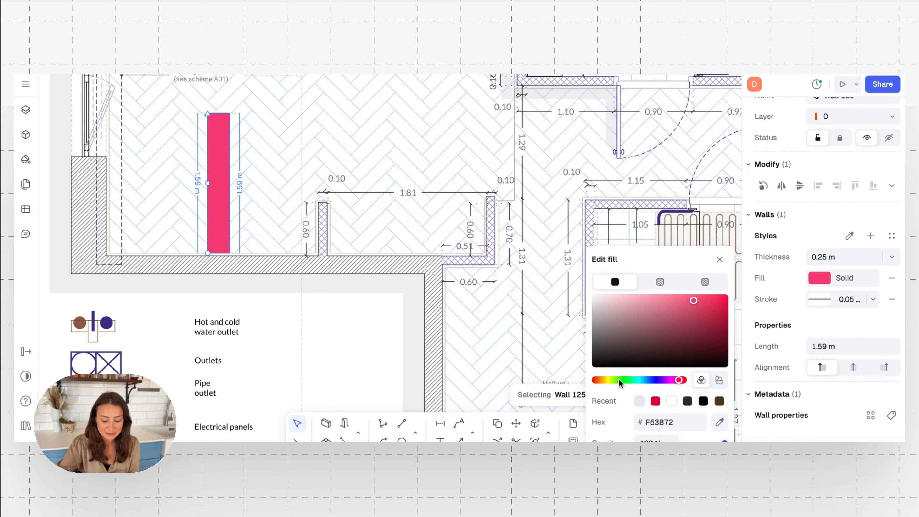
click(585, 381)
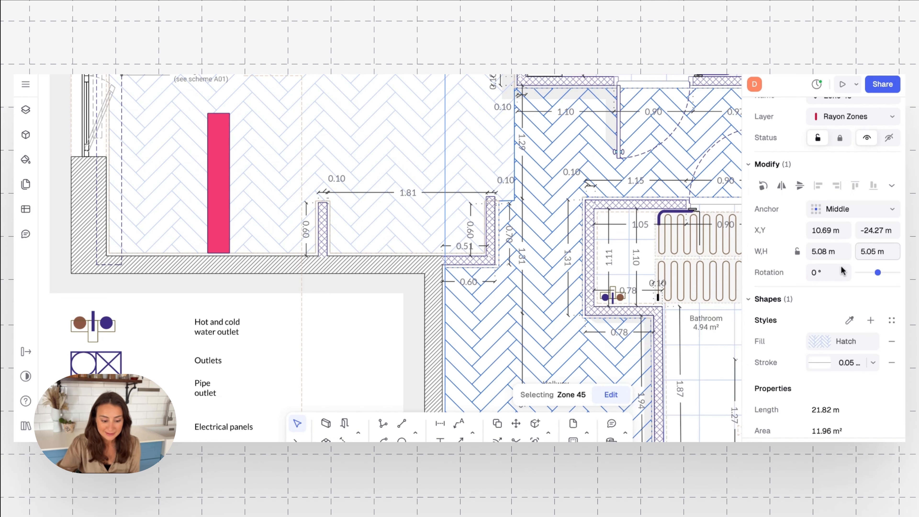
scroll(832, 275, down, 2)
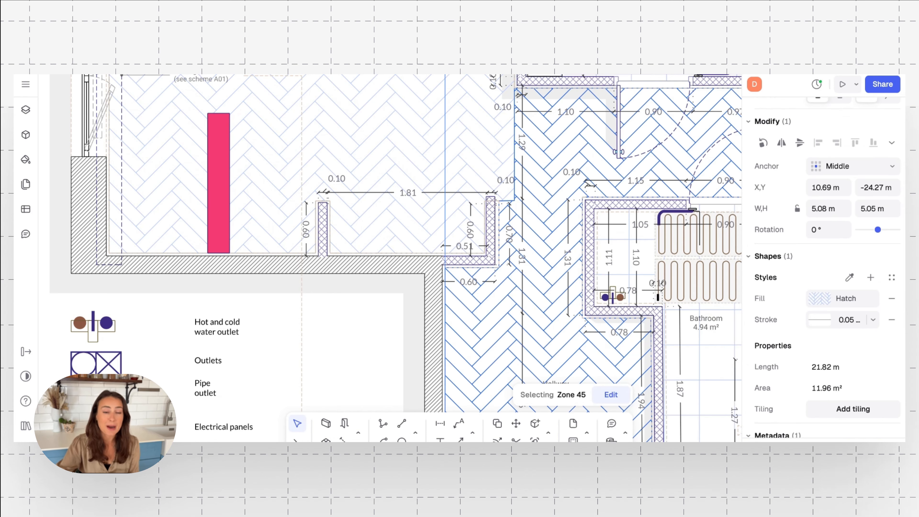
Restyle the short 0.62 m wall with the pink Oblique grid style.
key(Escape)
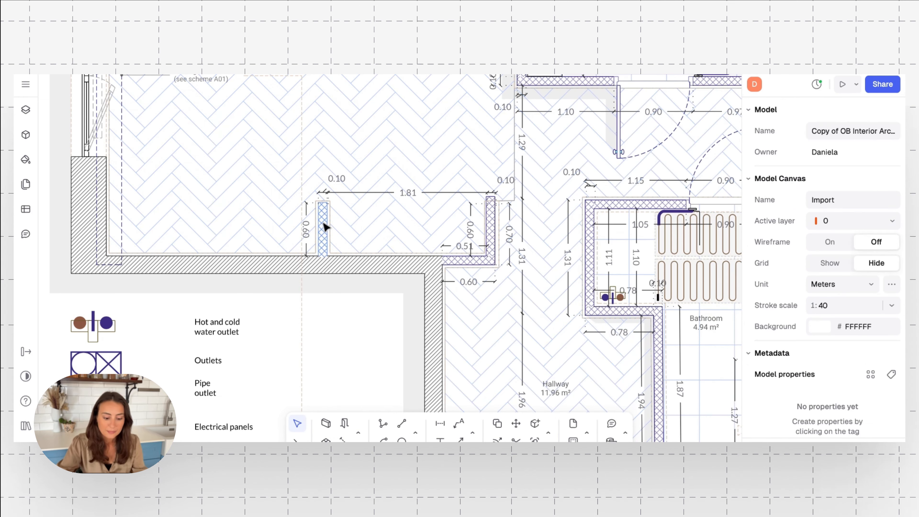
click(325, 227)
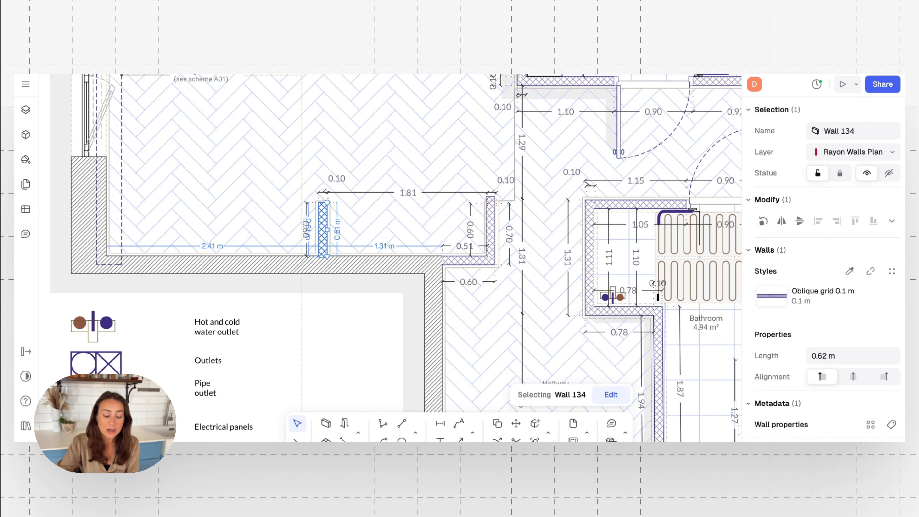
scroll(810, 295, down, 1)
click(810, 295)
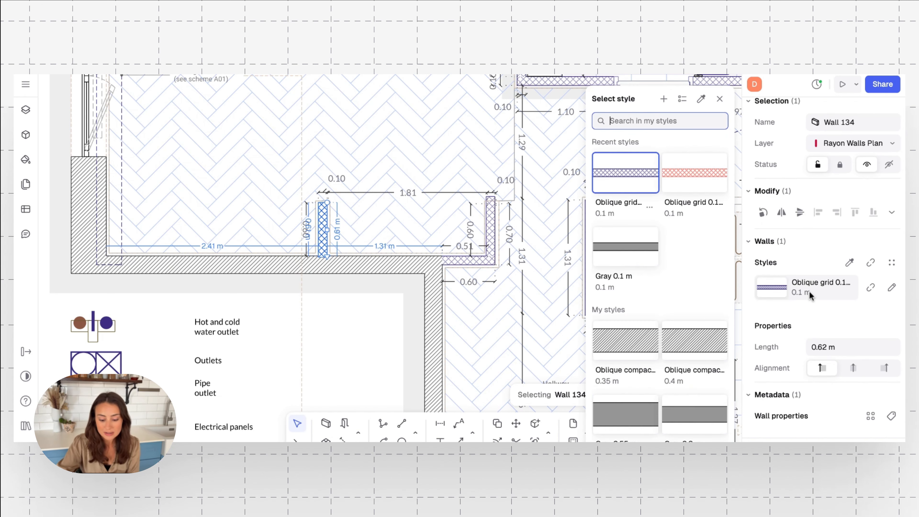
click(687, 173)
Return the 0.62 m wall to the blue Oblique grid style and deselect it.
click(365, 227)
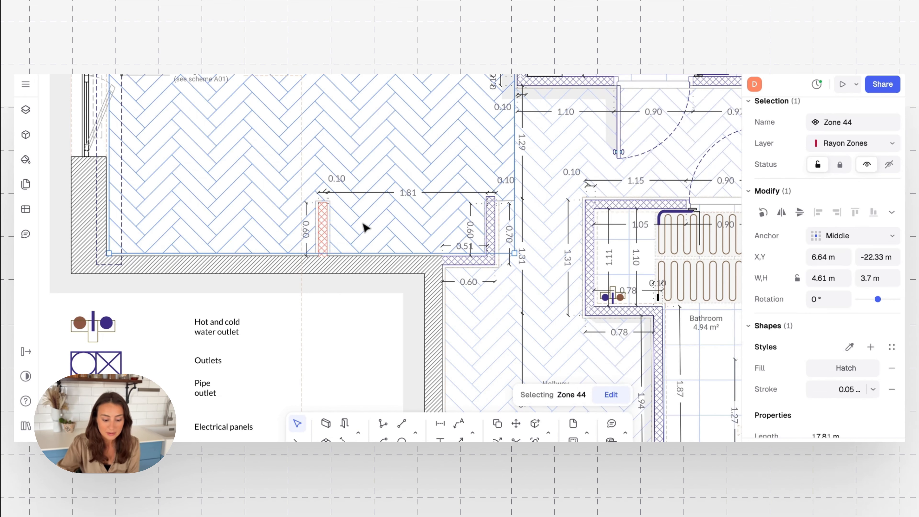
click(324, 226)
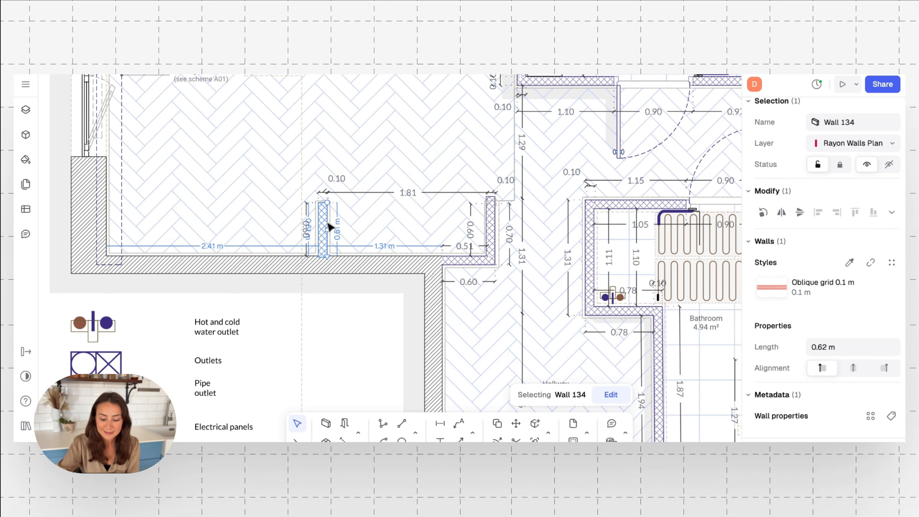
click(769, 289)
click(696, 170)
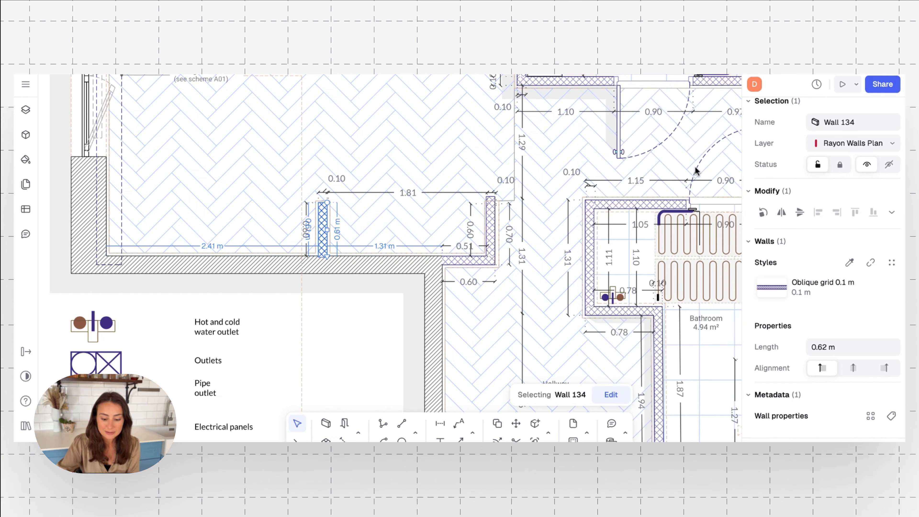
click(341, 308)
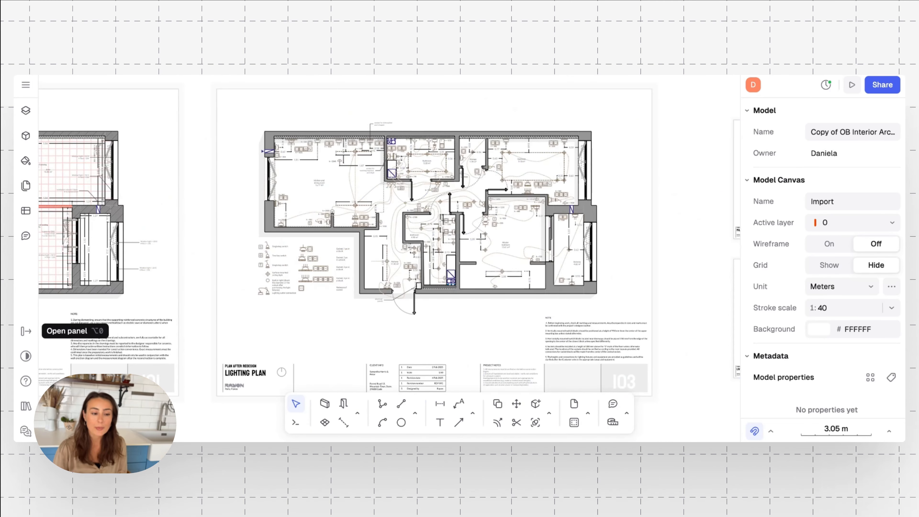
scroll(389, 237, left, 1)
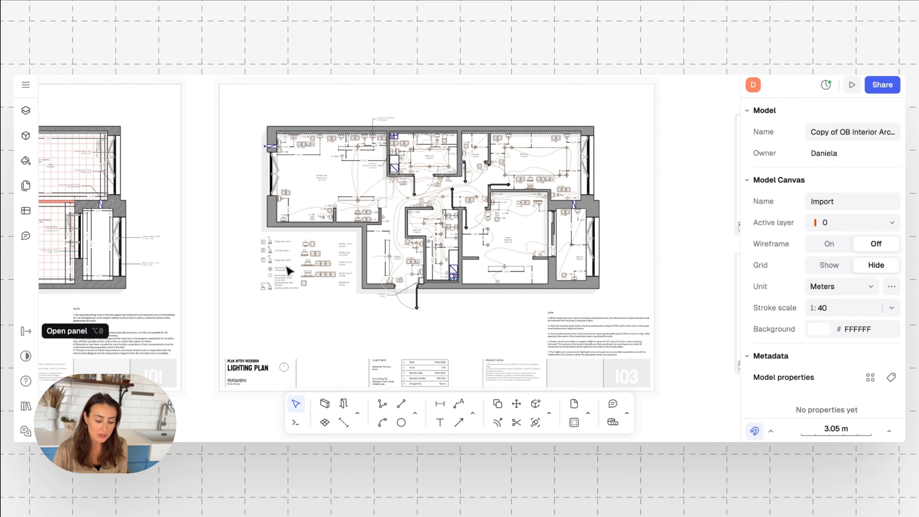
scroll(287, 270, up, 5)
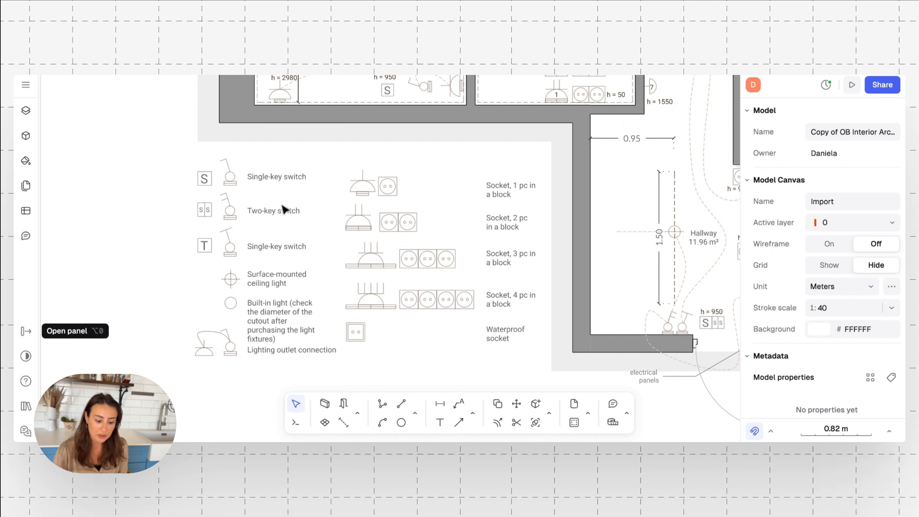
click(231, 179)
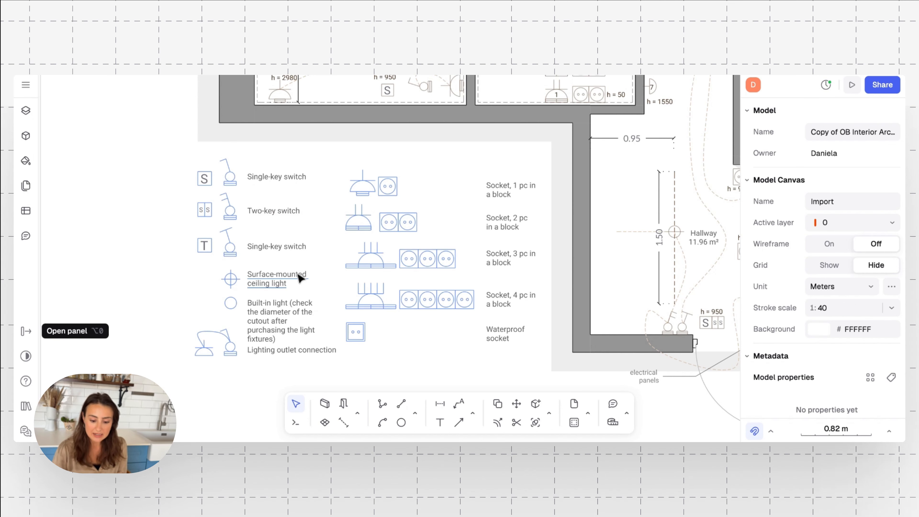
ctrl+scroll(426, 225, down, 10)
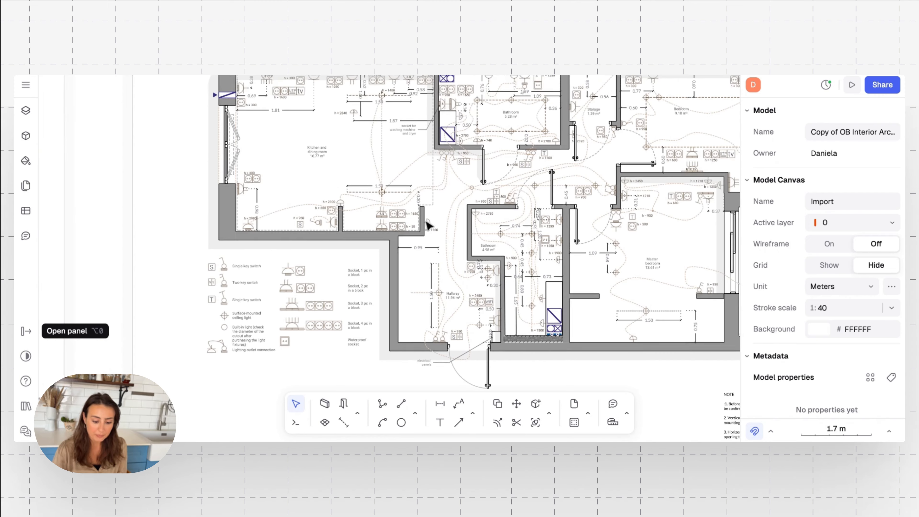
Zoom in slightly (scale bar 2.05 m to 1.79 m) and pan to show the electrical plan, legend and notes.
ctrl+scroll(427, 226, up, 10)
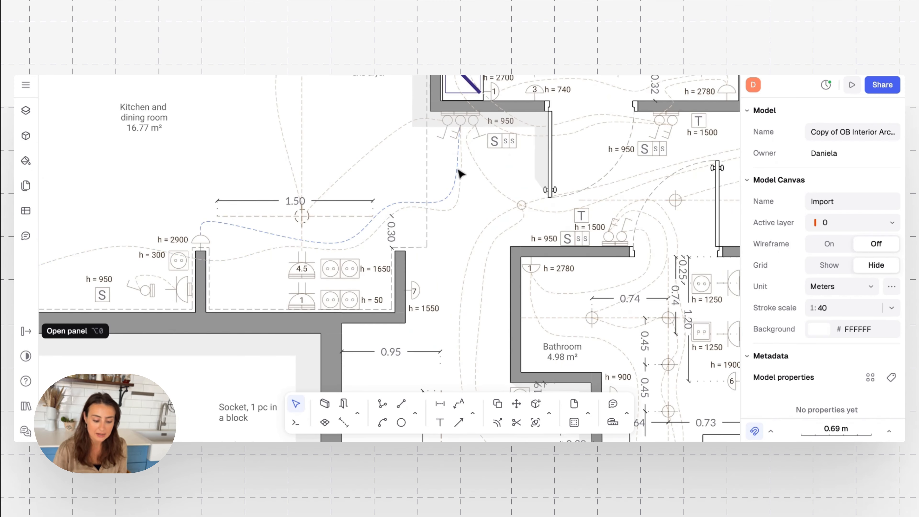
scroll(101, 268, left, 3)
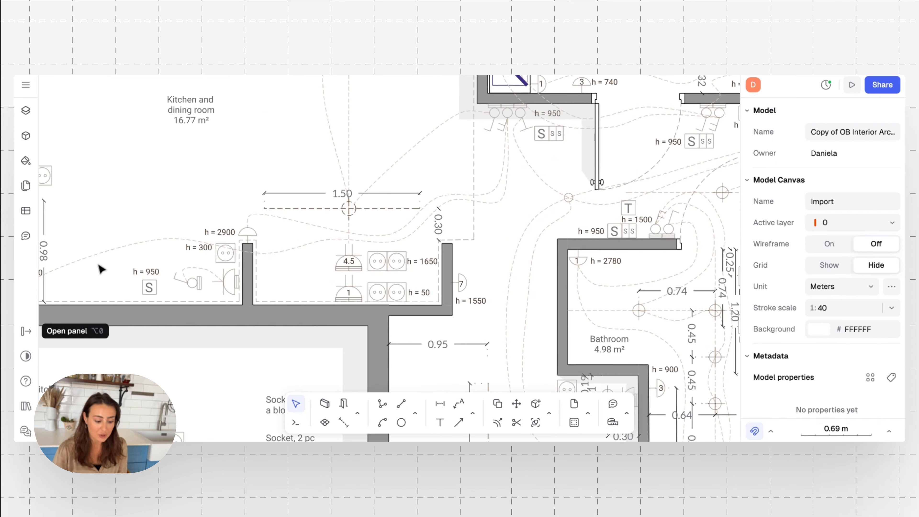
ctrl+scroll(101, 268, down, 10)
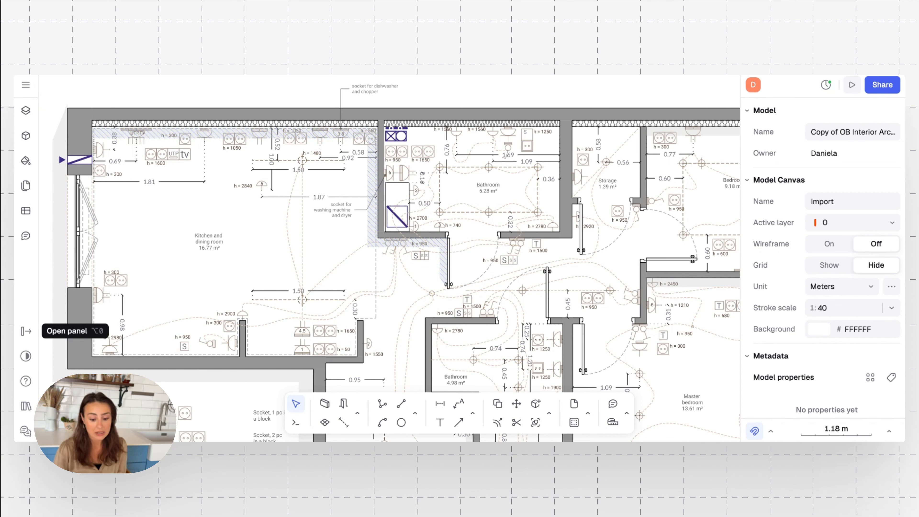
scroll(475, 277, right, 3)
scroll(475, 277, down, 1)
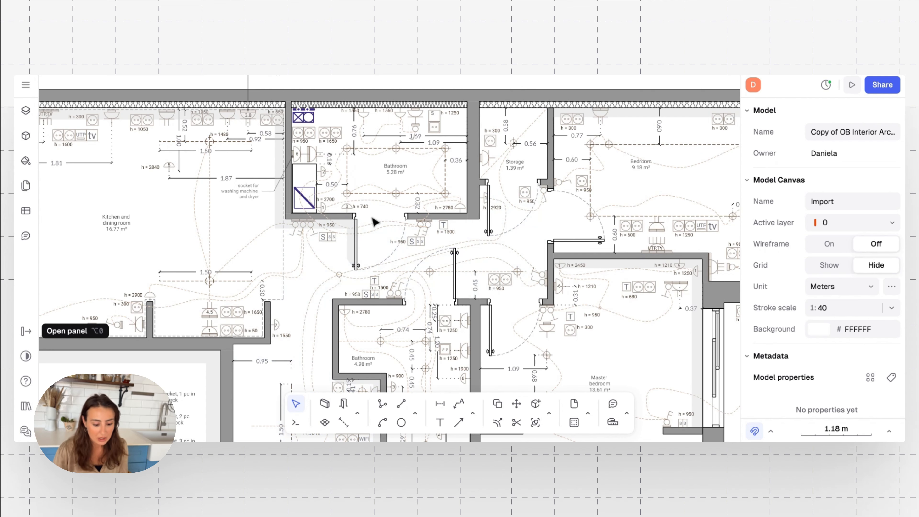
scroll(275, 188, down, 5)
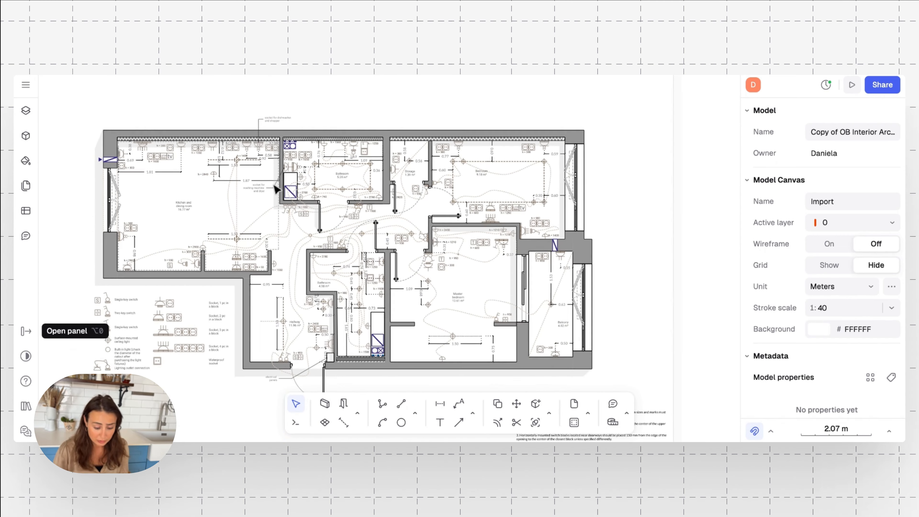
scroll(275, 188, up, 1)
scroll(236, 250, down, 3)
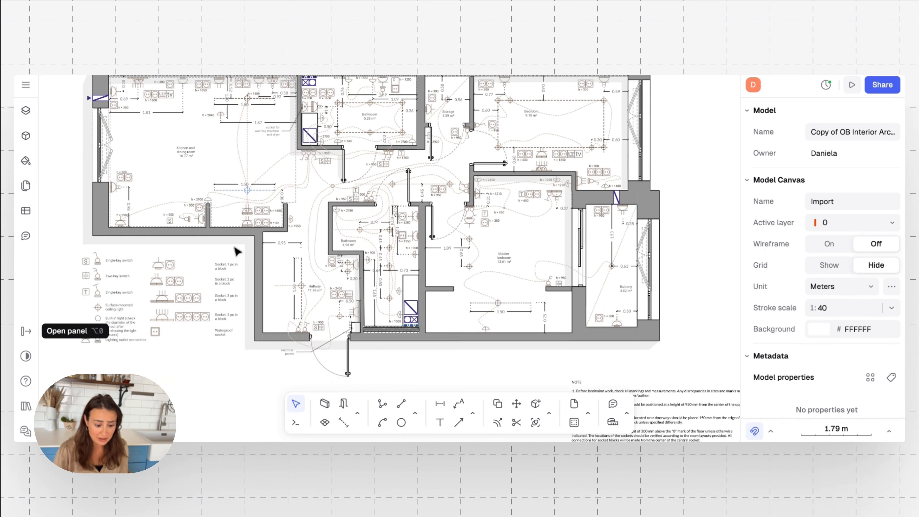
scroll(236, 250, left, 3)
scroll(237, 251, up, 3)
scroll(237, 251, left, 1)
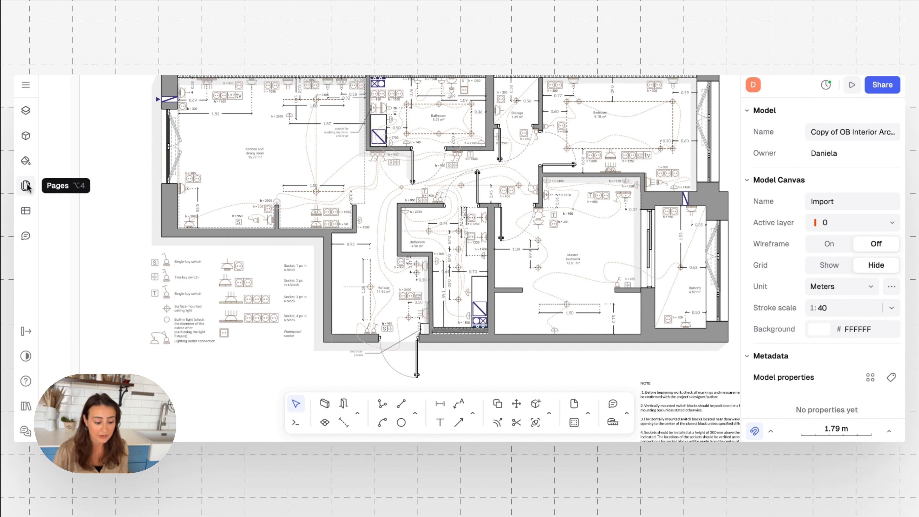
Rerun the recent 'bathroom' search in the shared block Libraries and browse the results.
click(26, 137)
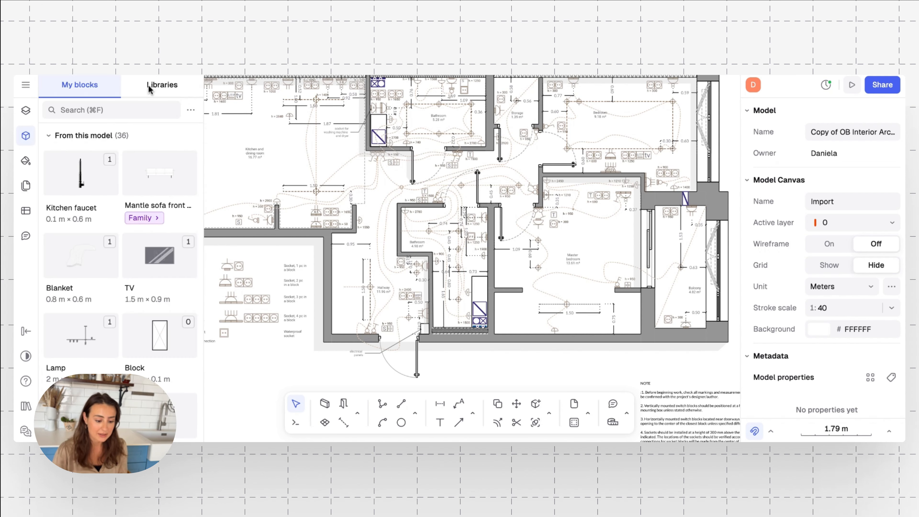
click(142, 97)
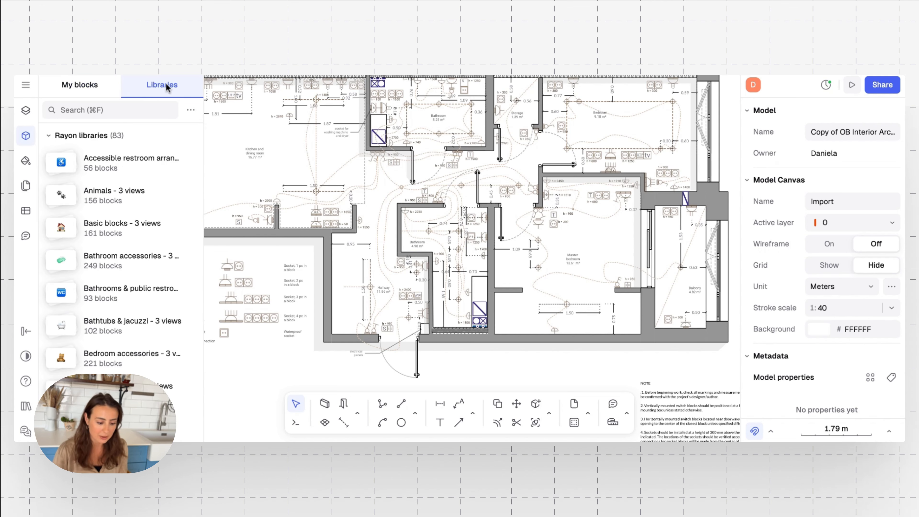
click(102, 111)
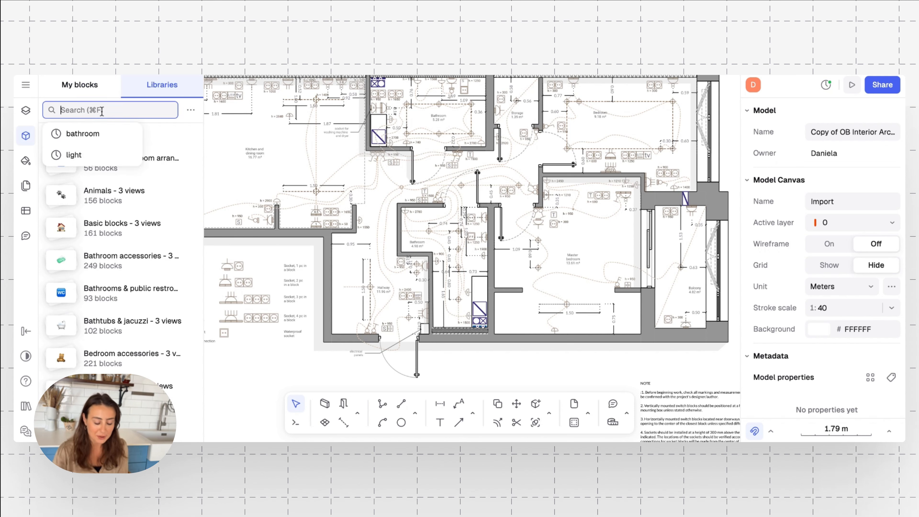
click(91, 135)
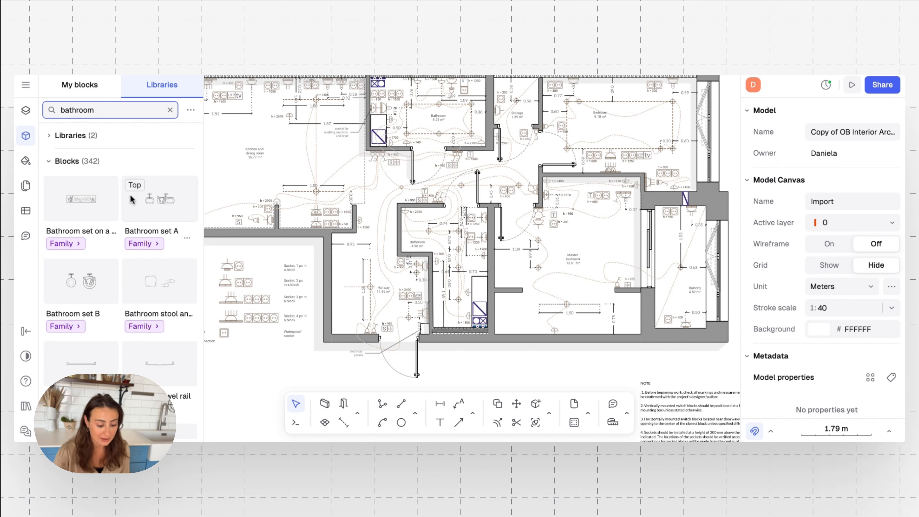
scroll(78, 326, down, 3)
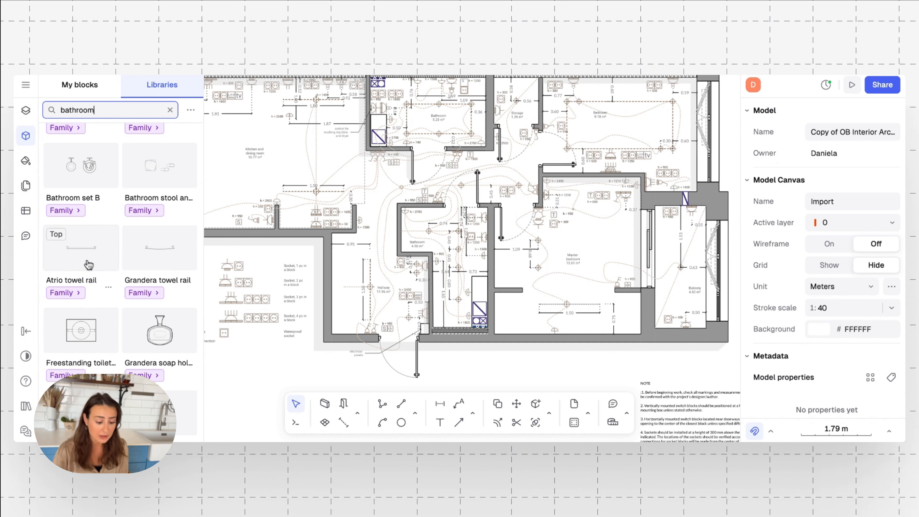
scroll(90, 348, down, 4)
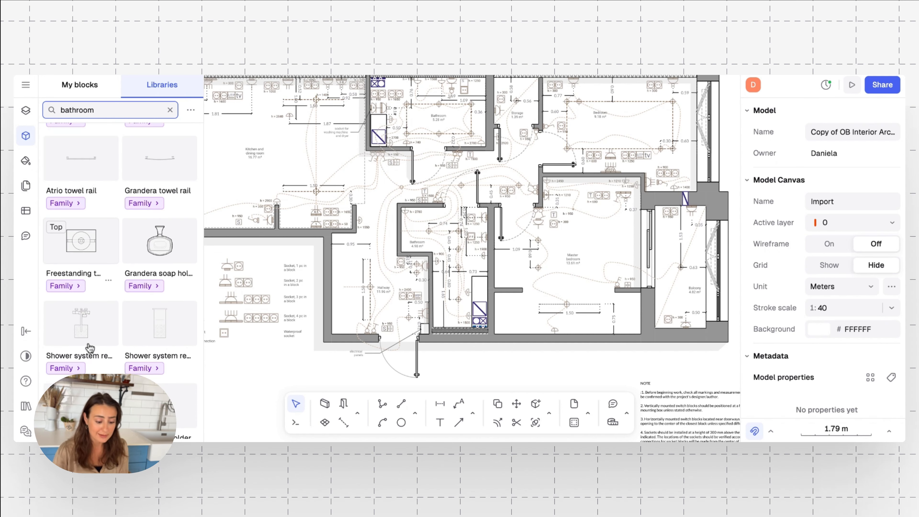
scroll(101, 326, down, 2)
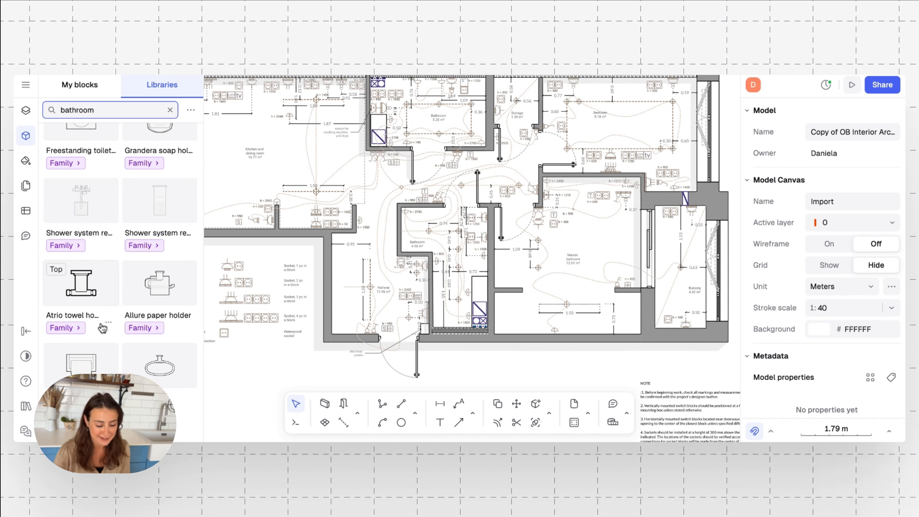
scroll(102, 328, down, 3)
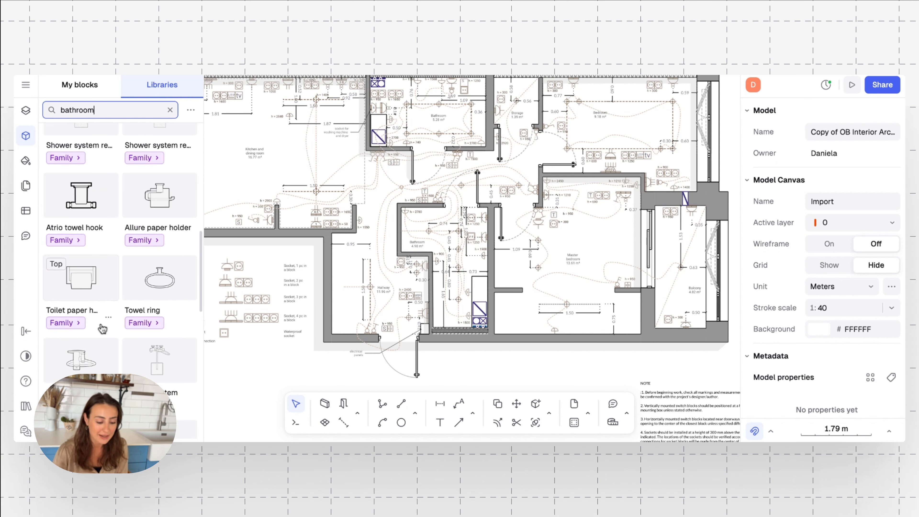
scroll(87, 348, down, 1)
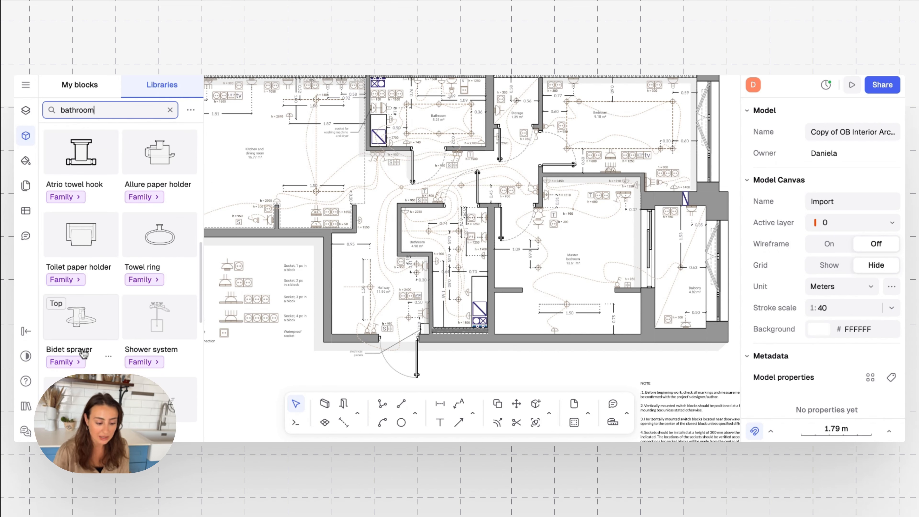
Inspect the Bidet sprayer block family, then go back and clear the bathroom search.
click(74, 362)
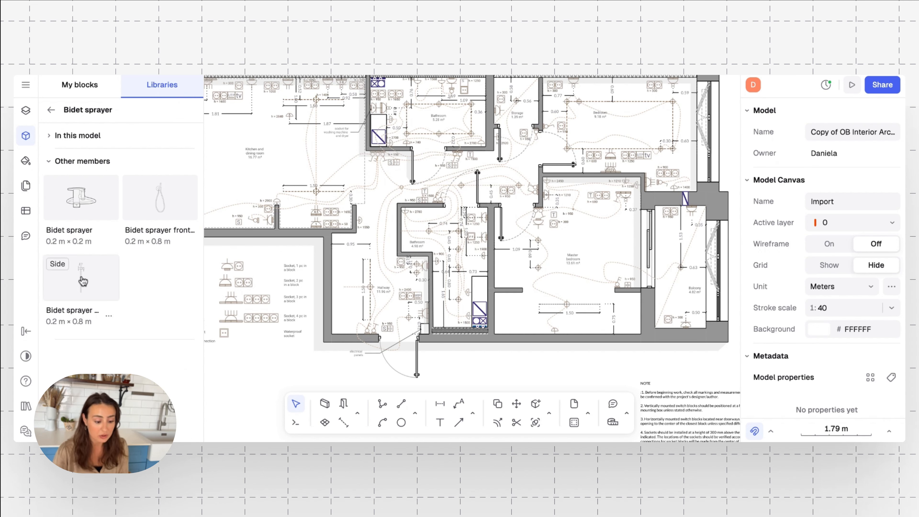
click(51, 110)
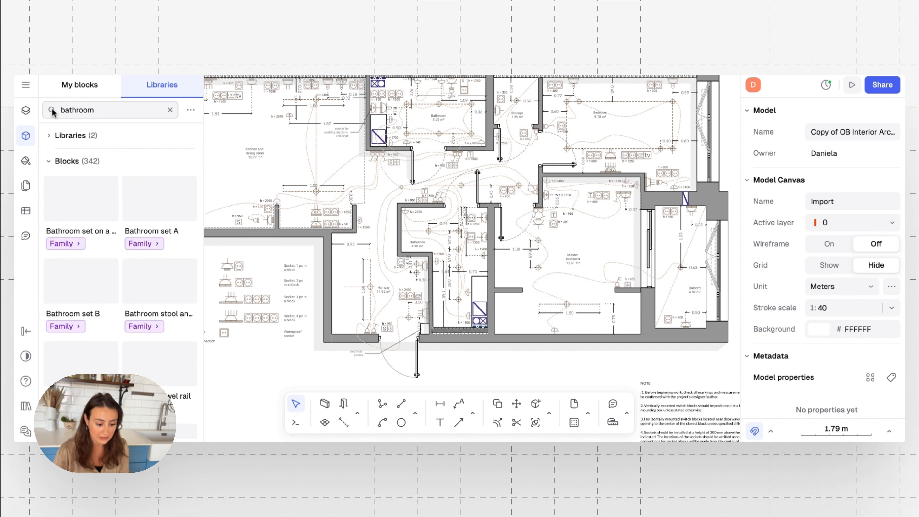
click(176, 112)
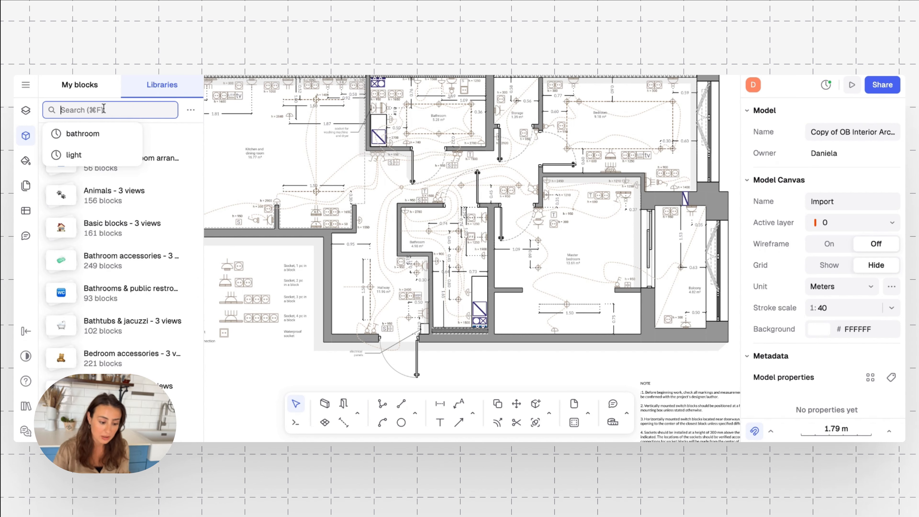
Search the libraries for 'kitchen', browse the sink, hood, shelf and rack blocks, then clear it.
text(kitchen)
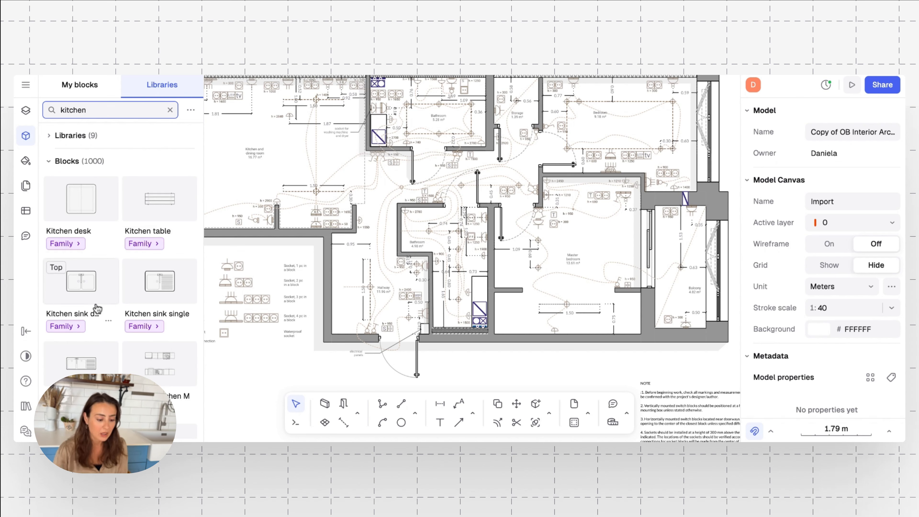
scroll(97, 309, down, 1)
scroll(139, 362, down, 6)
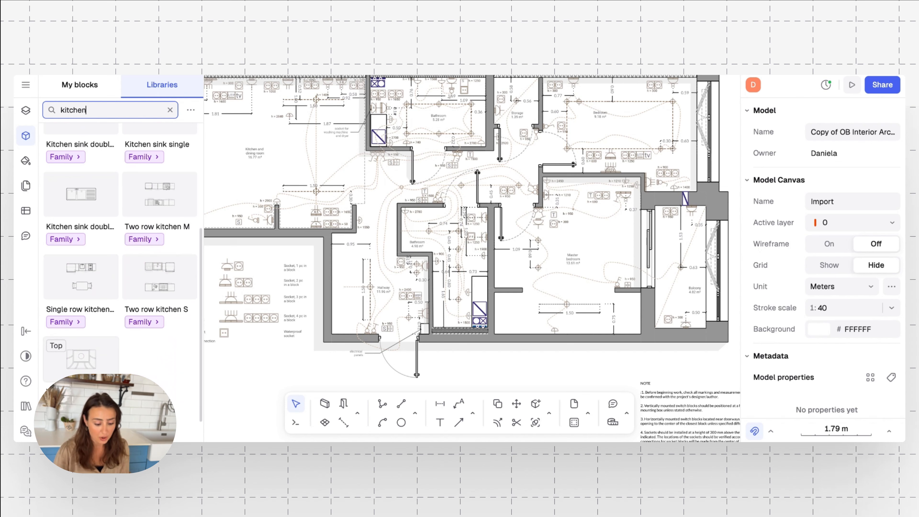
scroll(138, 362, down, 5)
scroll(139, 362, down, 5)
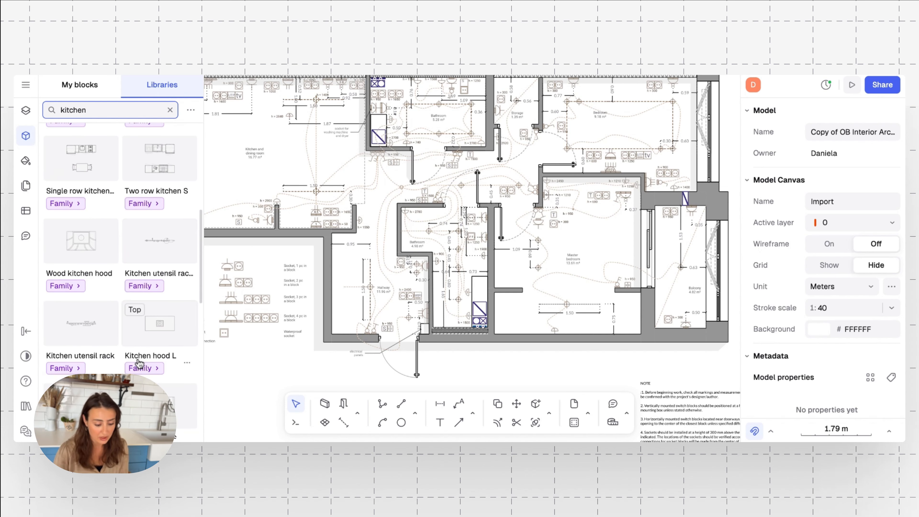
scroll(121, 282, down, 10)
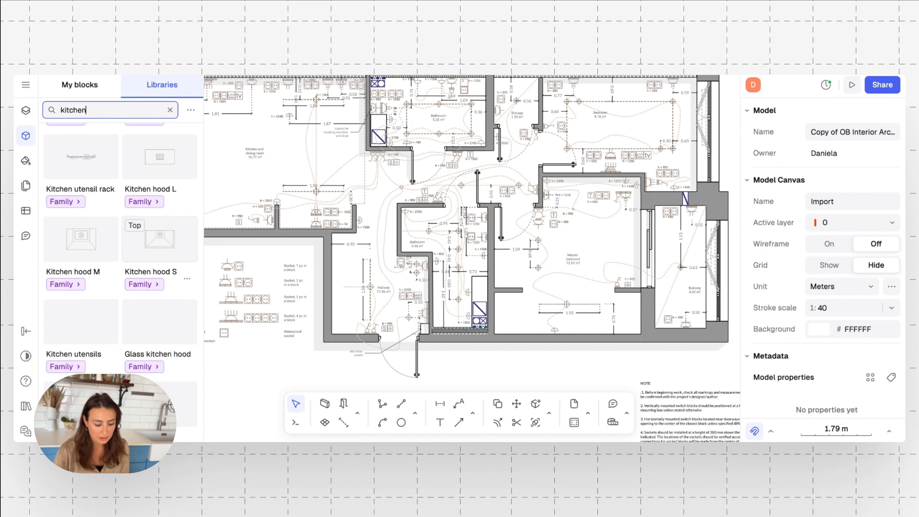
scroll(121, 282, down, 8)
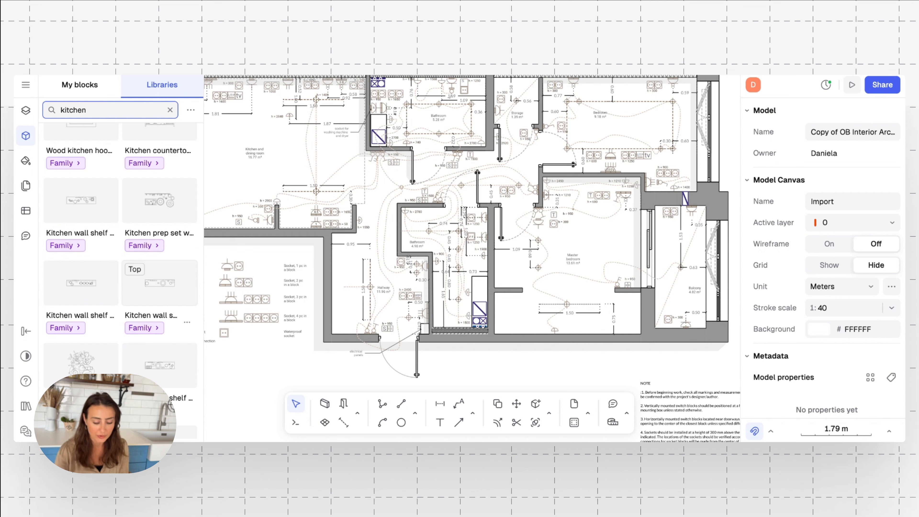
scroll(159, 260, down, 5)
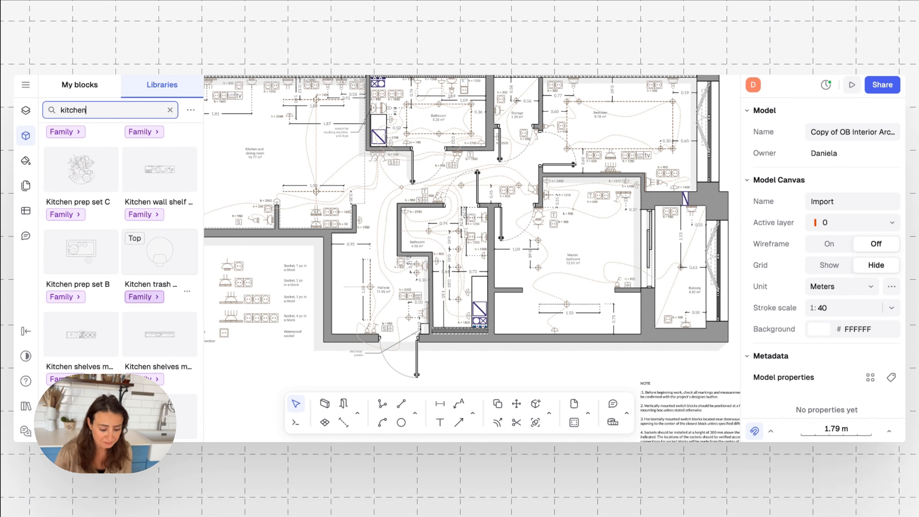
scroll(100, 340, down, 5)
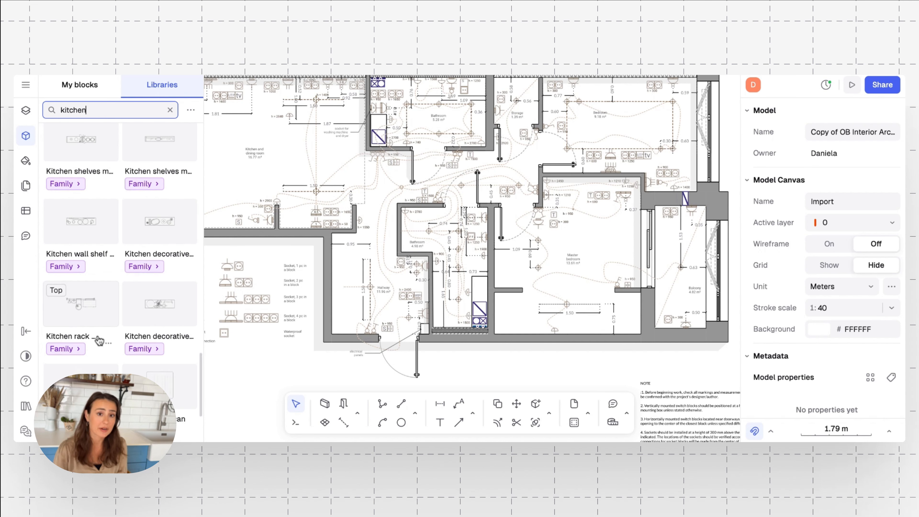
scroll(100, 341, up, 1)
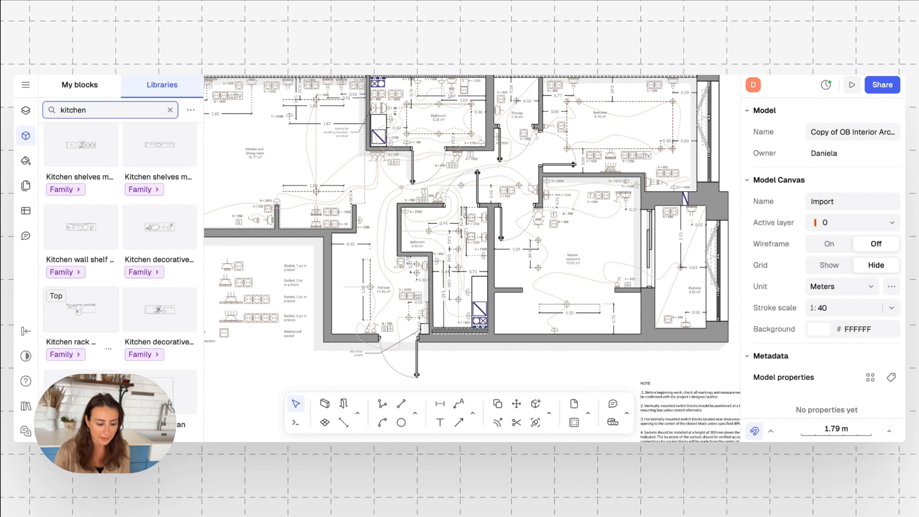
click(171, 111)
Search the block library for 'light' and open the Tone double wall light family.
text(lingt)
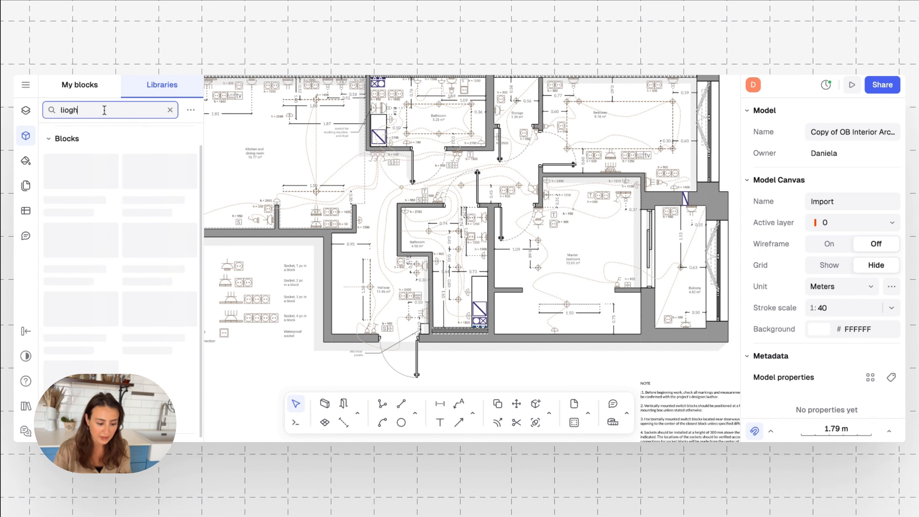
key(BackSpace)
key(BackSpace)
key(BackSpace)
text(ght)
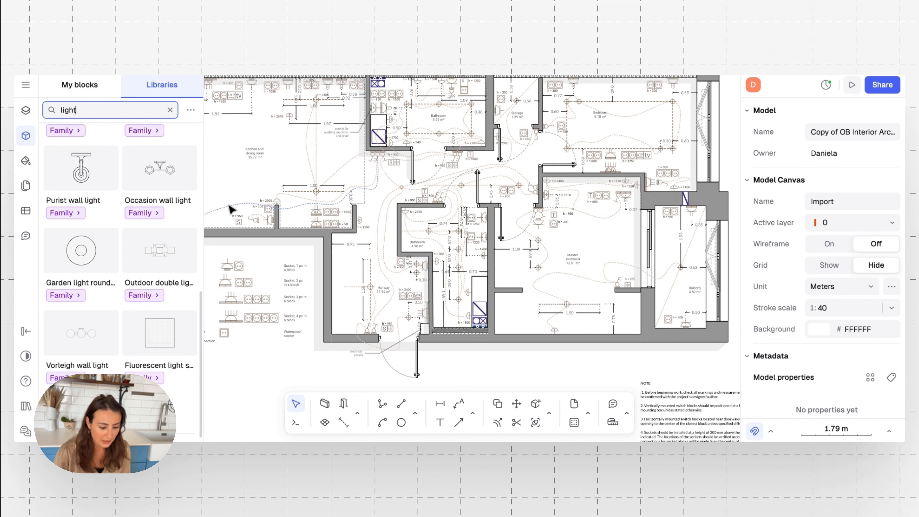
scroll(234, 210, left, 2)
scroll(91, 296, down, 1)
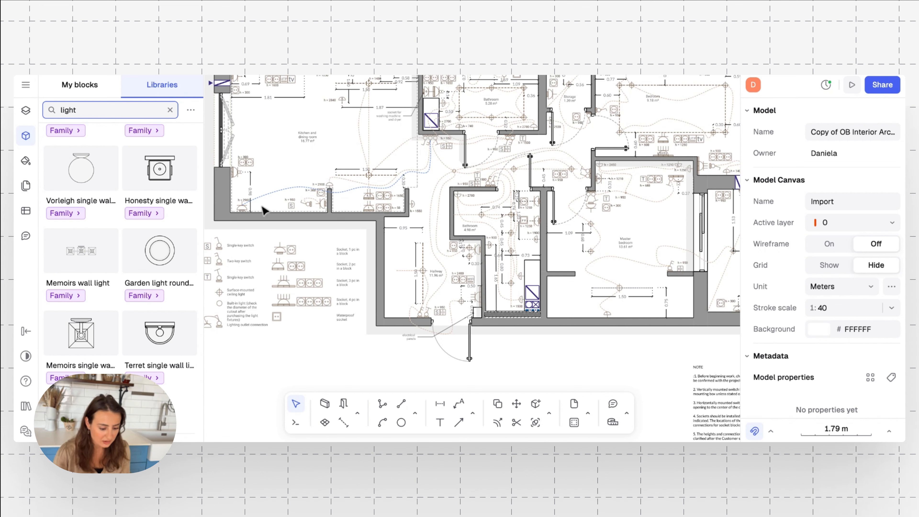
scroll(114, 335, down, 5)
scroll(114, 335, down, 2)
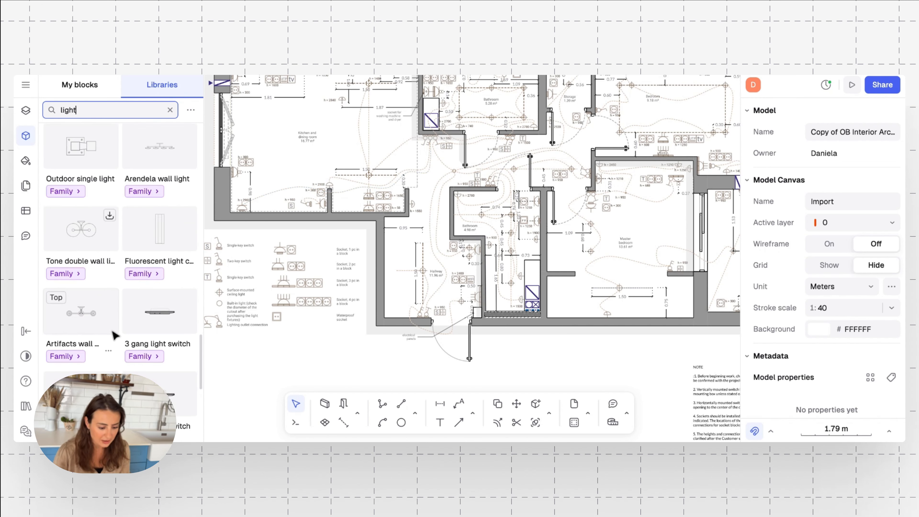
click(71, 277)
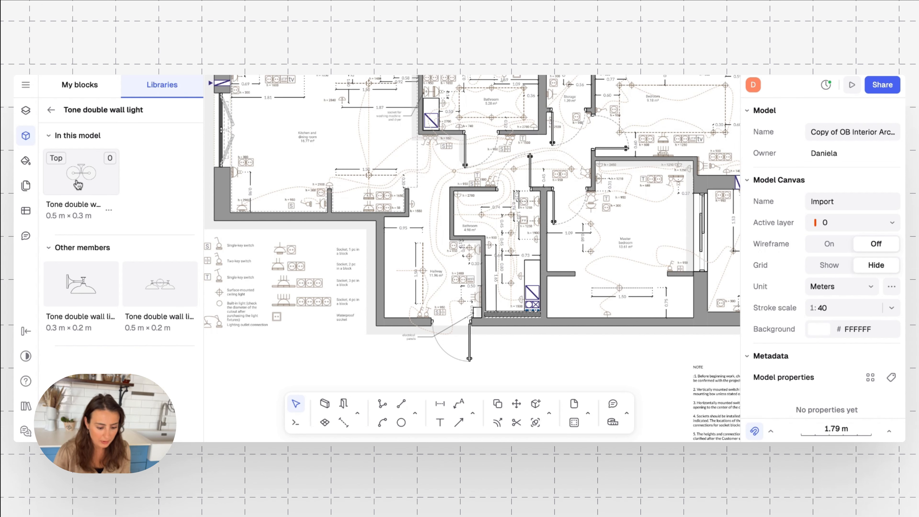
Place the wall light's top view against the wall beside the 4.5 fixture.
click(78, 185)
drag(256, 219, 299, 192)
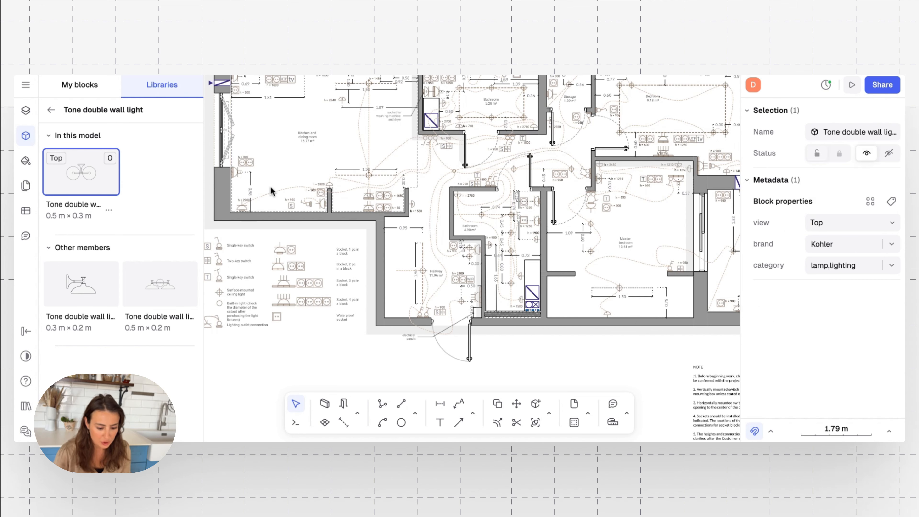
scroll(271, 188, up, 5)
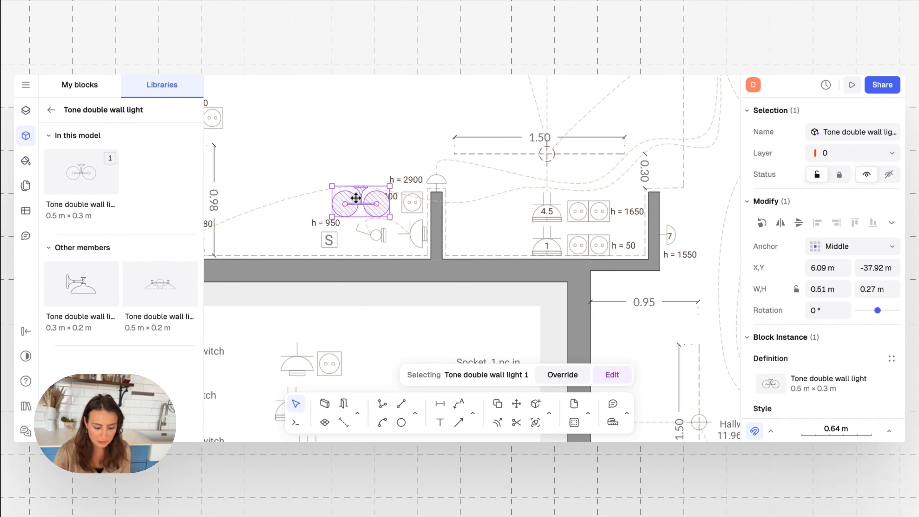
drag(356, 198, 420, 274)
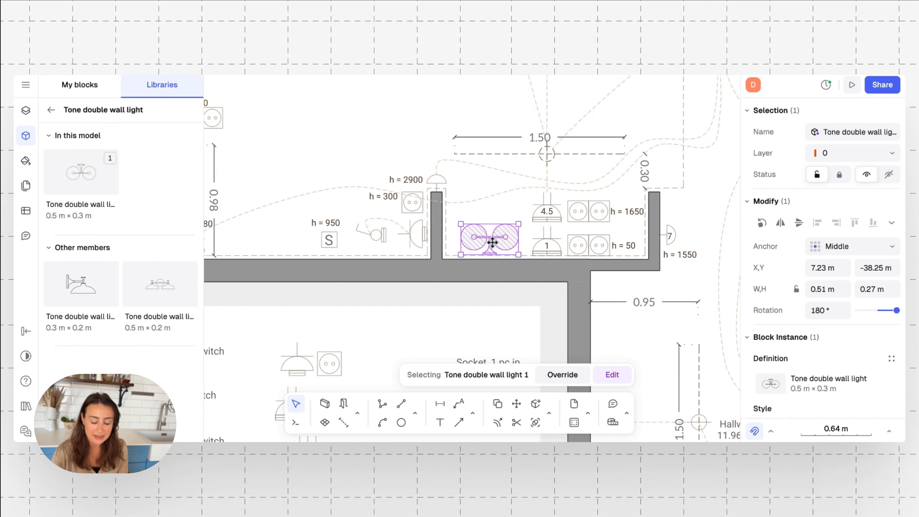
drag(492, 242, 492, 240)
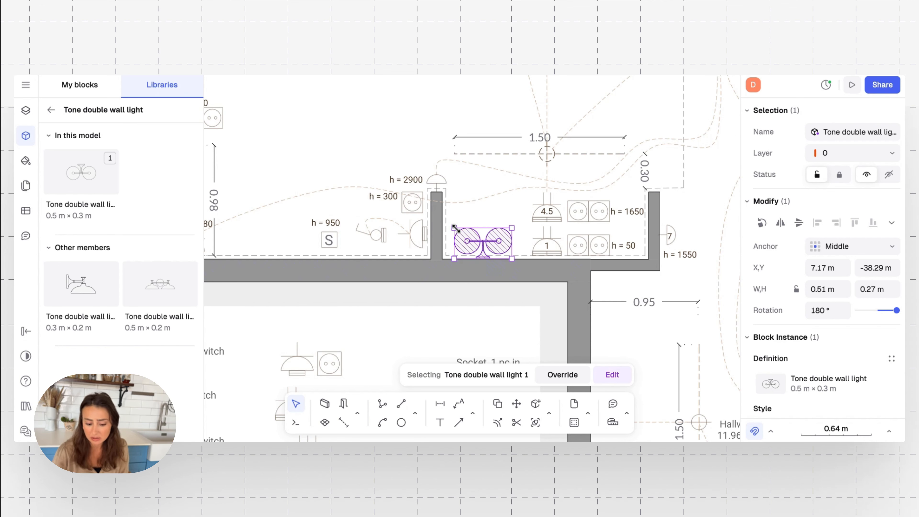
Shrink the wall light to about 0.38 × 0.19 m, check the placement, then delete it.
drag(455, 228, 471, 237)
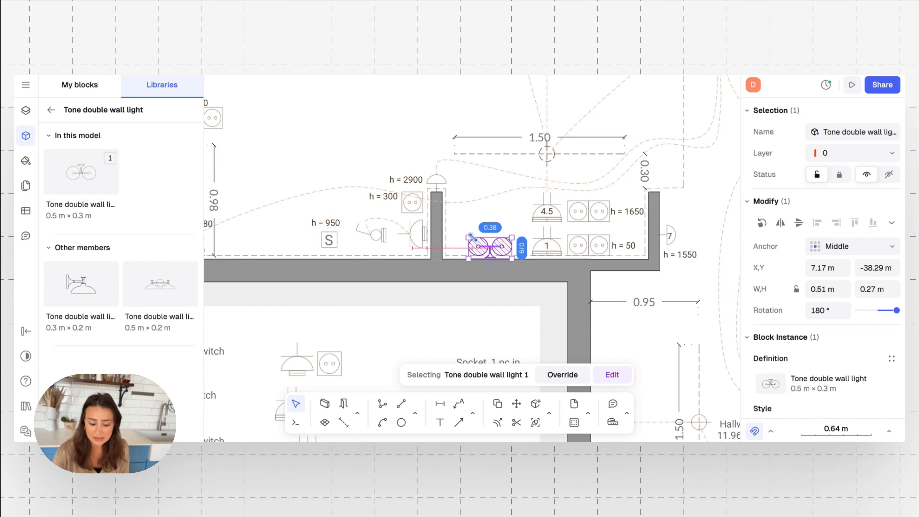
click(498, 215)
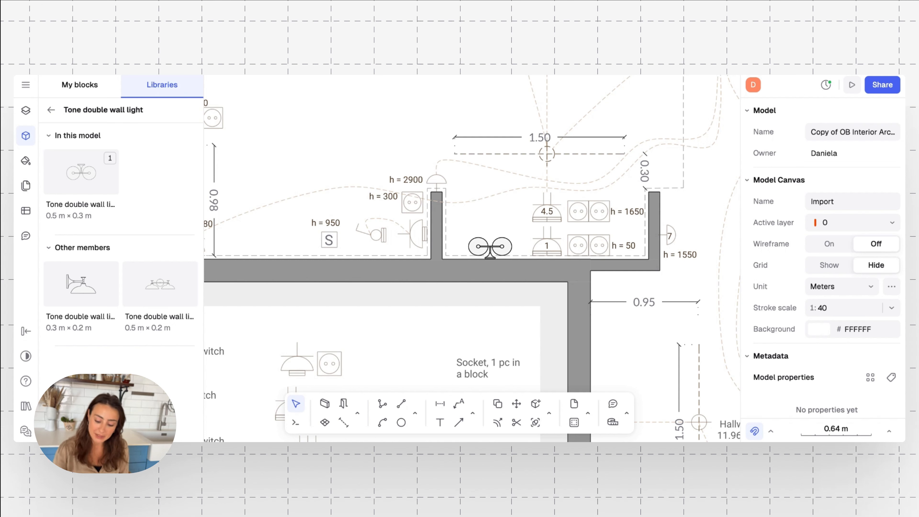
click(500, 248)
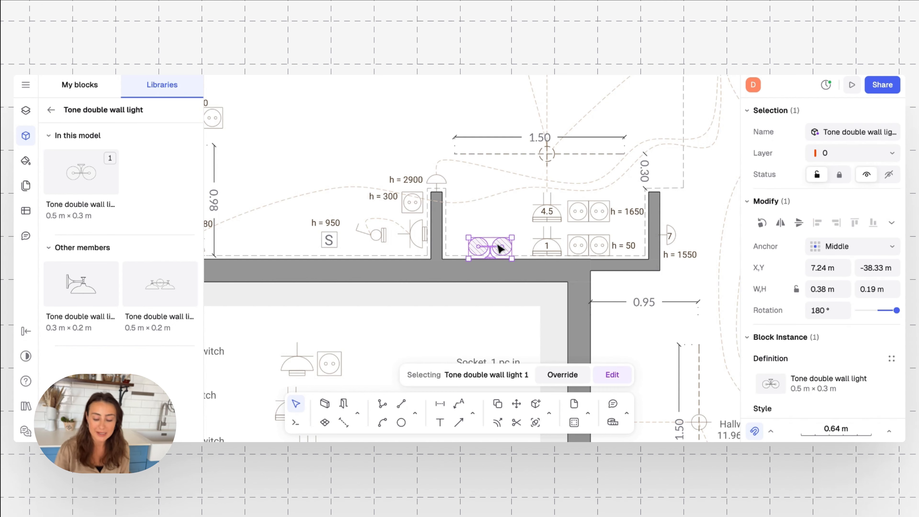
key(Delete)
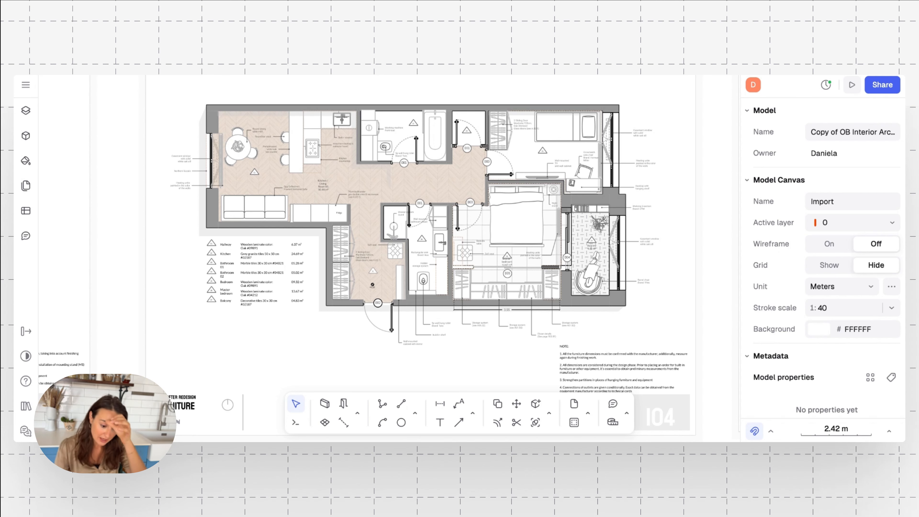
Zoom and pan the furniture plan to the 13.67 m² master bedroom beside the 4.83 m² balcony.
scroll(311, 252, up, 5)
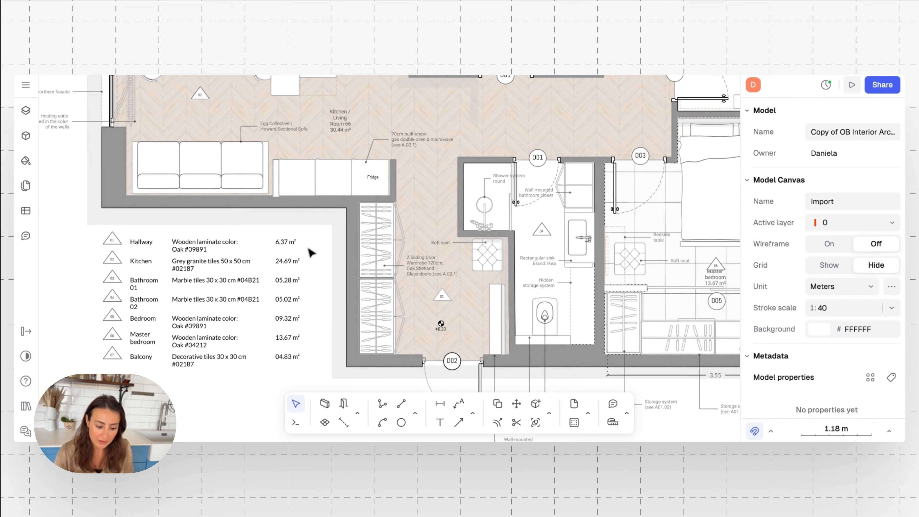
scroll(322, 228, up, 5)
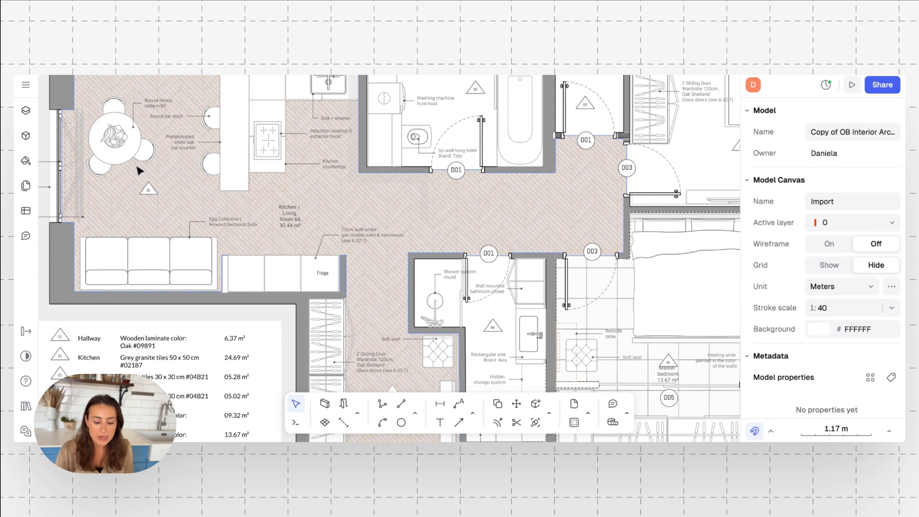
scroll(394, 226, down, 3)
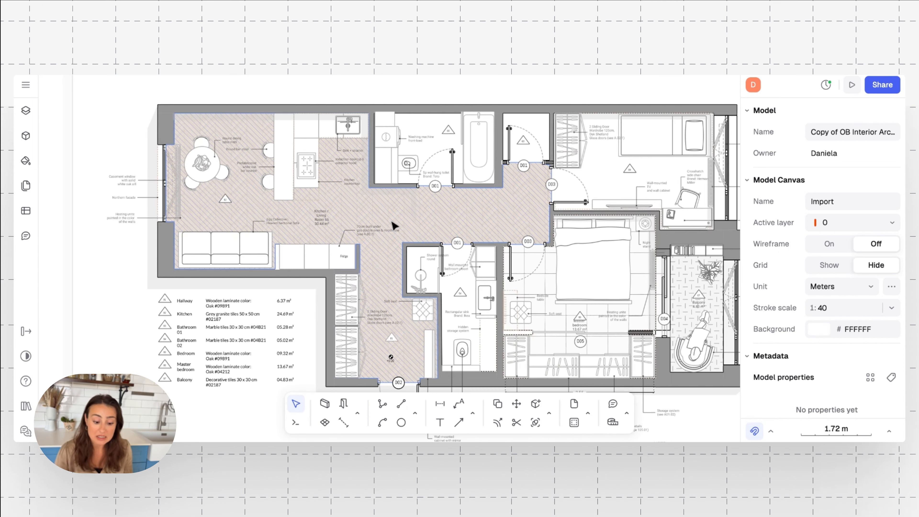
scroll(394, 225, right, 1)
scroll(394, 225, down, 1)
scroll(393, 226, left, 1)
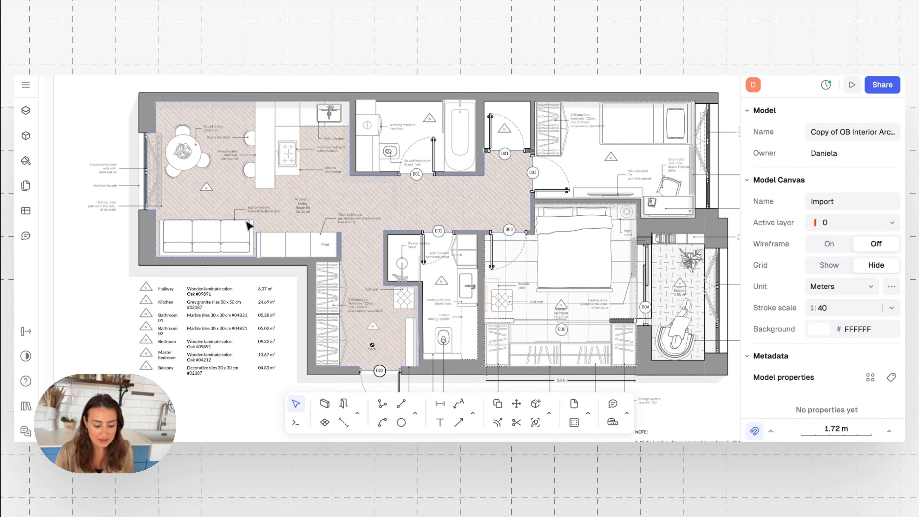
scroll(248, 225, up, 1)
scroll(249, 212, up, 10)
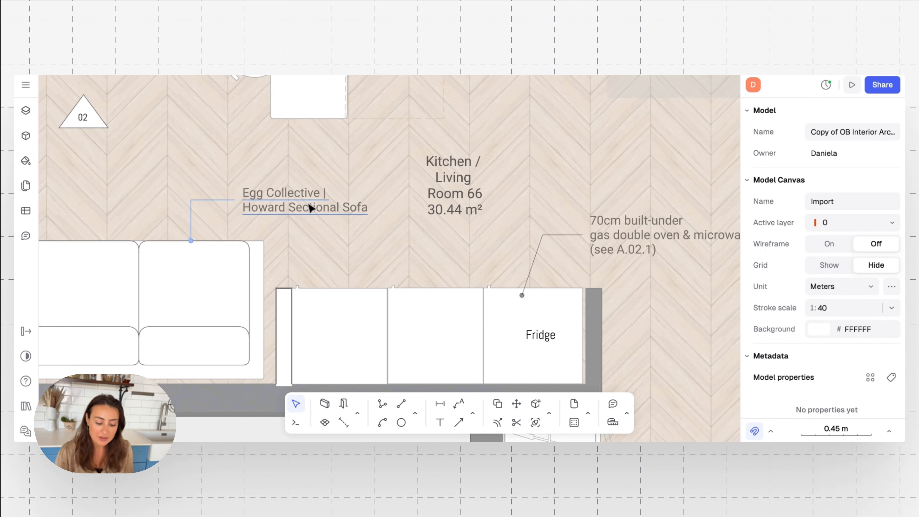
scroll(310, 208, down, 5)
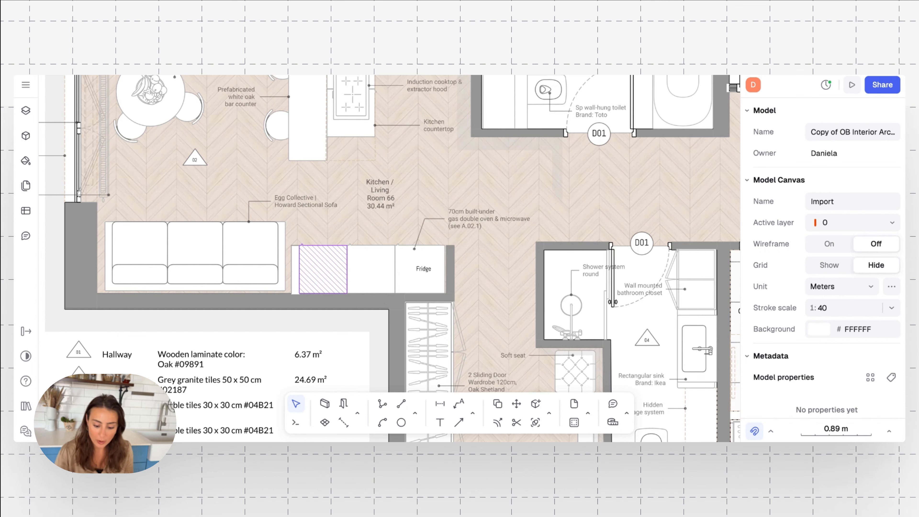
scroll(323, 269, down, 5)
scroll(324, 270, down, 3)
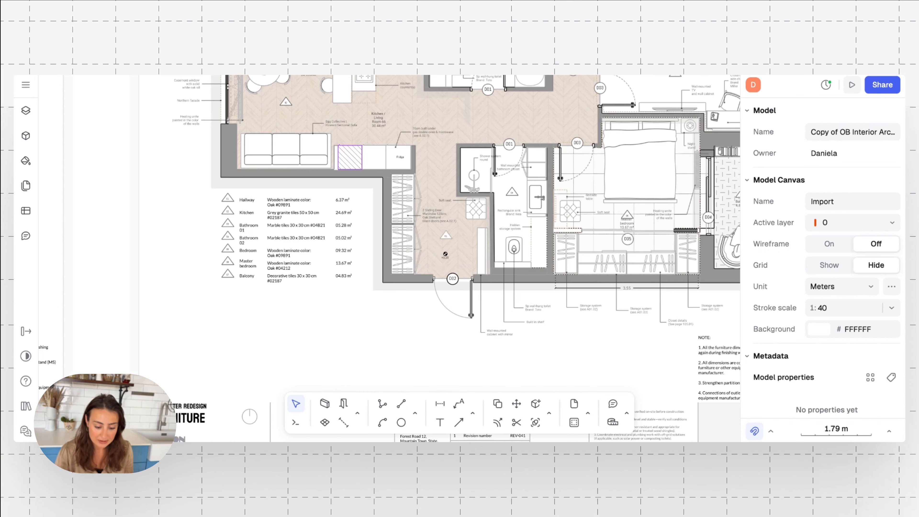
scroll(389, 259, down, 1)
scroll(455, 204, down, 3)
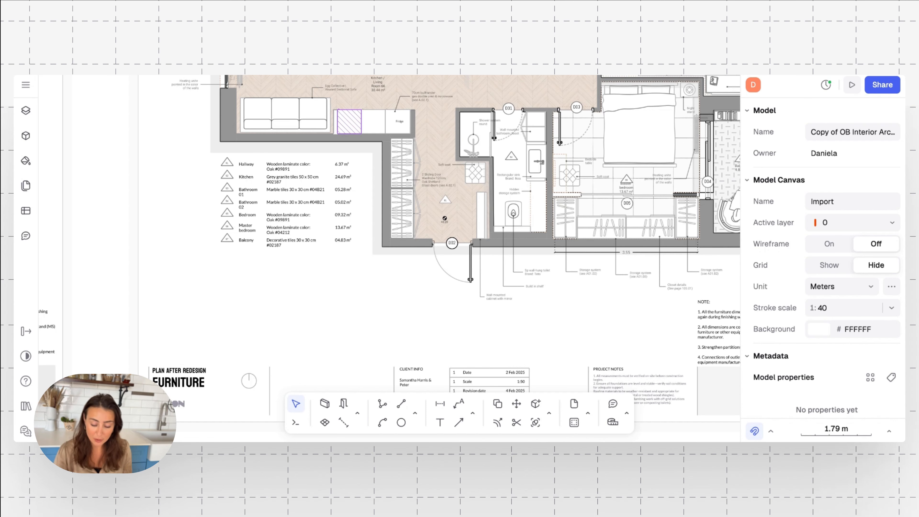
scroll(525, 205, up, 5)
scroll(526, 206, right, 5)
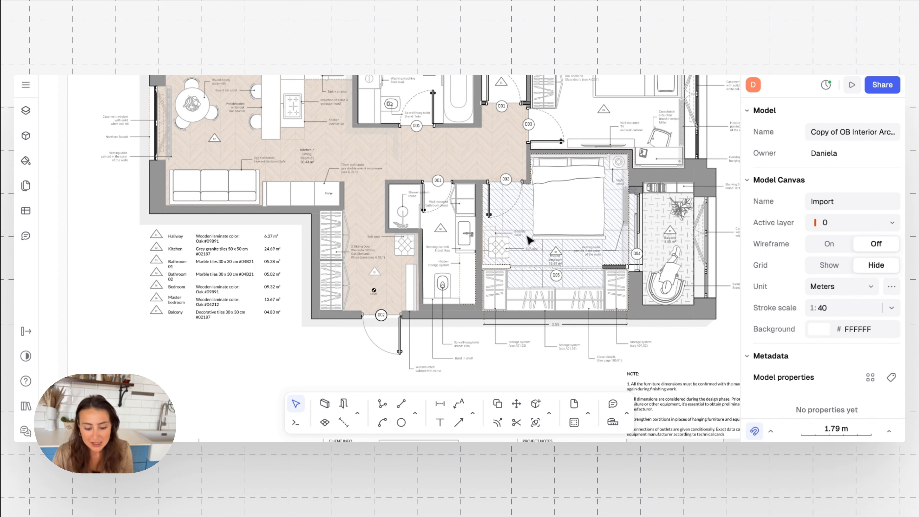
scroll(560, 252, right, 2)
scroll(560, 251, up, 1)
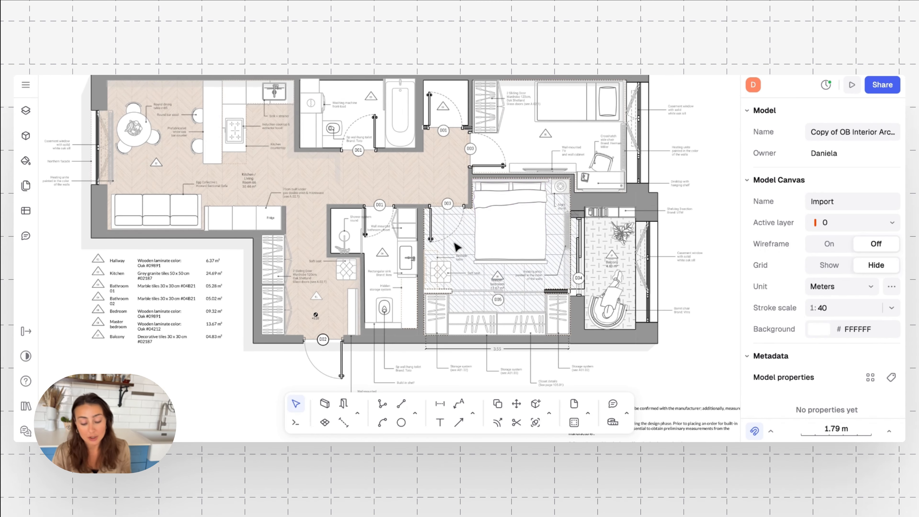
ctrl+scroll(456, 247, up, 3)
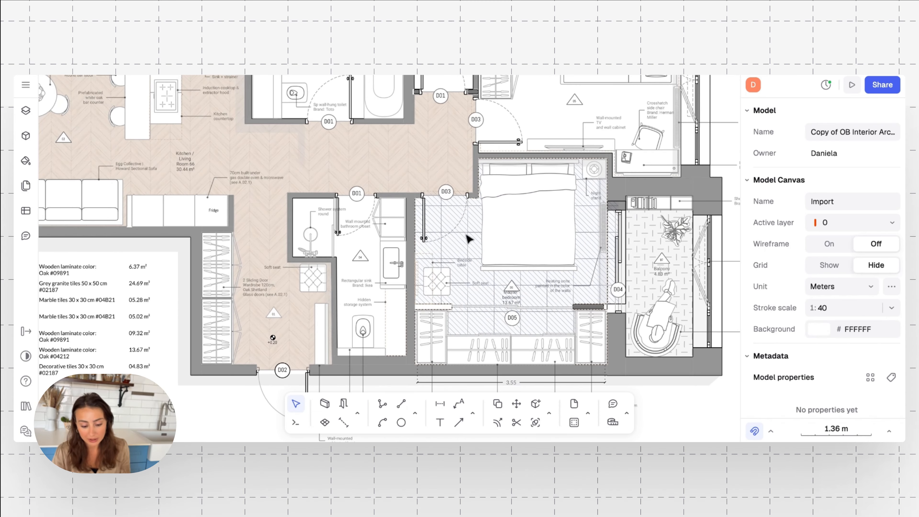
Select the 13.67 m² bedroom floor zone and browse texture patterns to replace Ceramic Large.png.
click(469, 238)
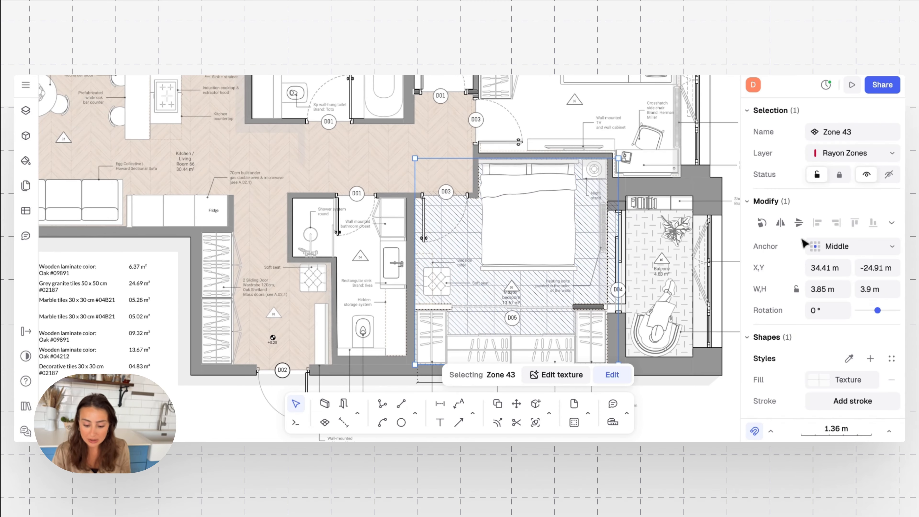
scroll(781, 310, down, 3)
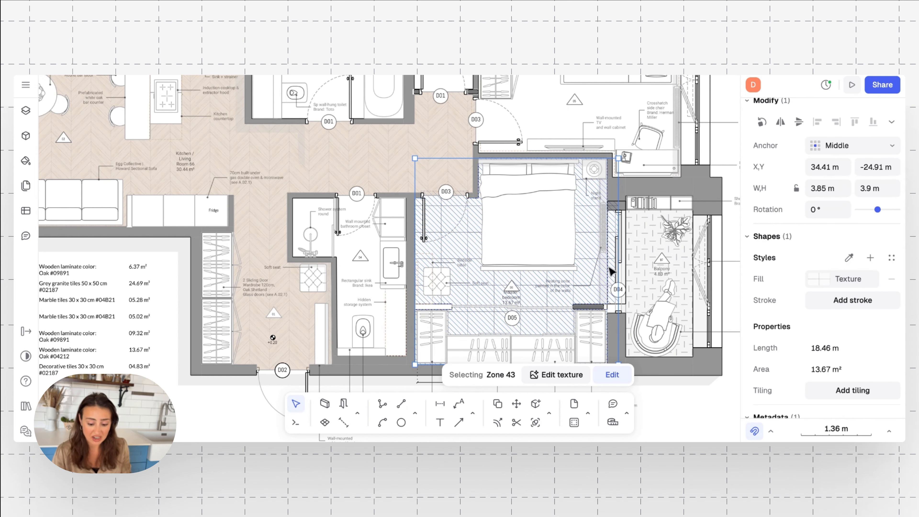
click(814, 279)
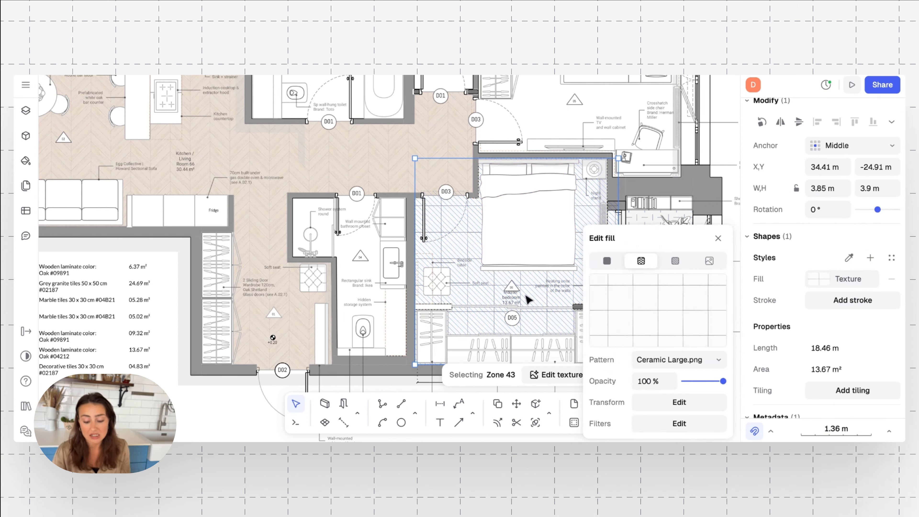
mouse_move(601, 283)
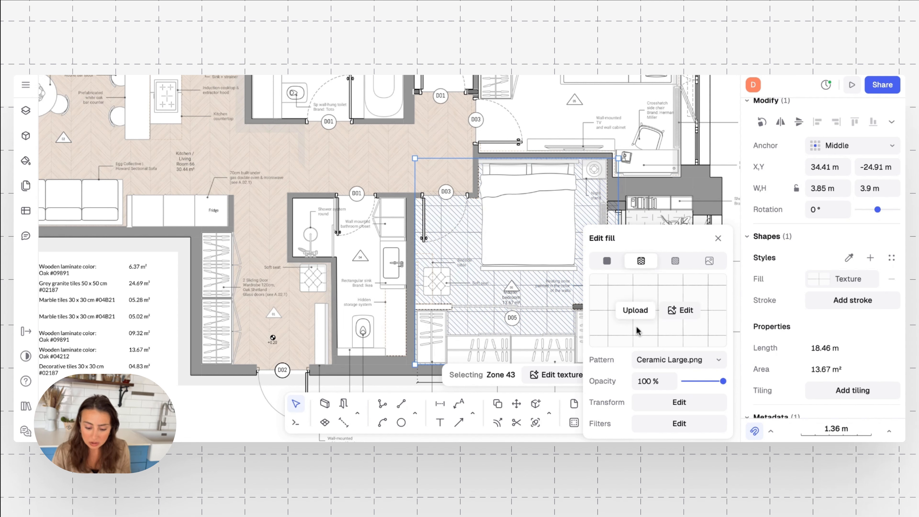
click(699, 362)
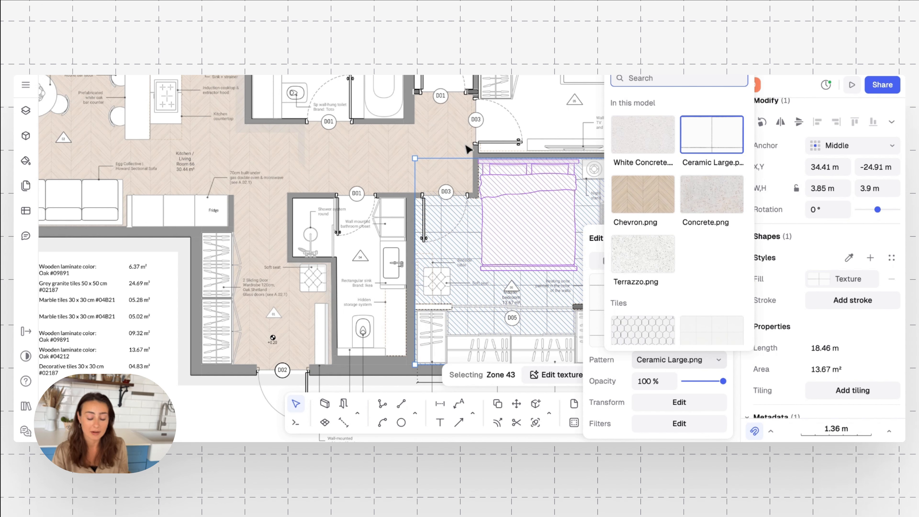
scroll(647, 232, down, 2)
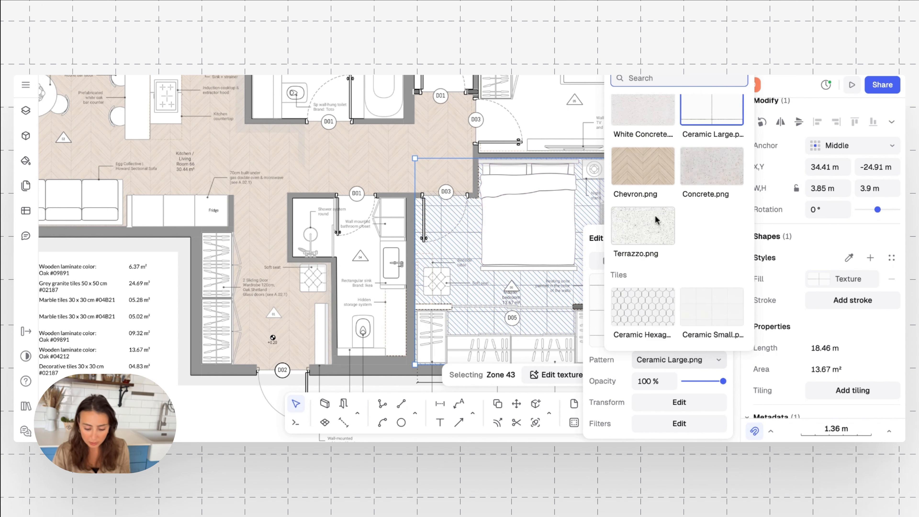
scroll(655, 217, down, 1)
scroll(664, 223, down, 6)
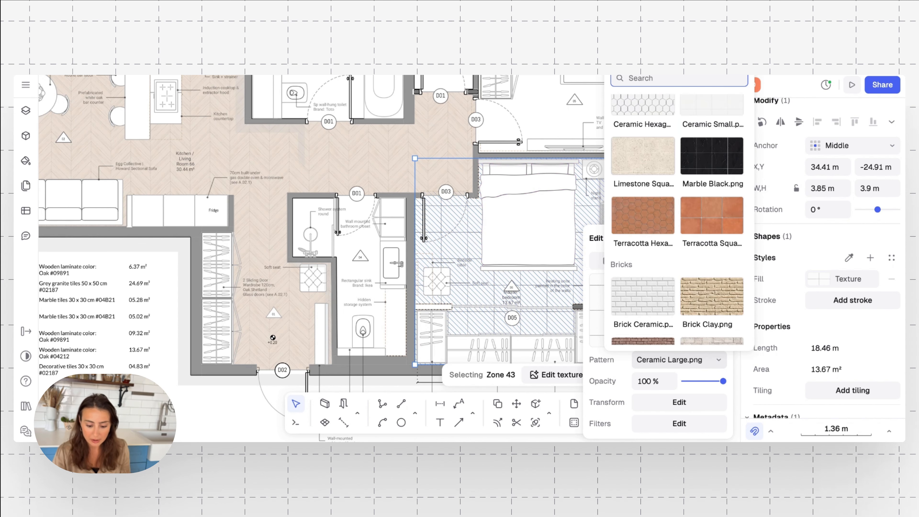